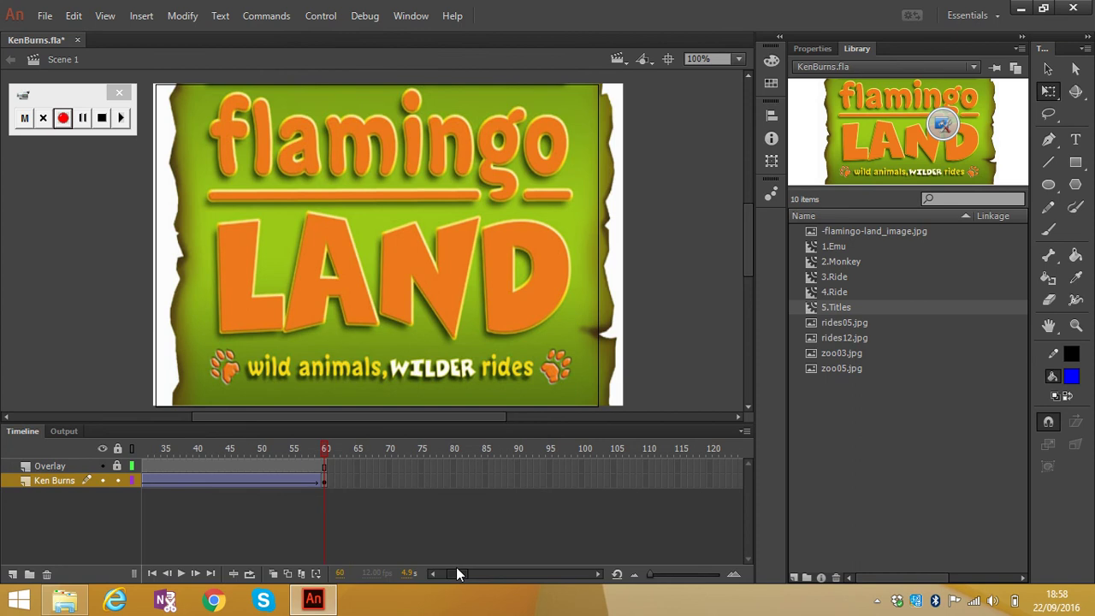
Step: Extend the Overlay layer to frame 120 by inserting a frame there
drag(456, 567, 448, 567)
drag(492, 461, 524, 462)
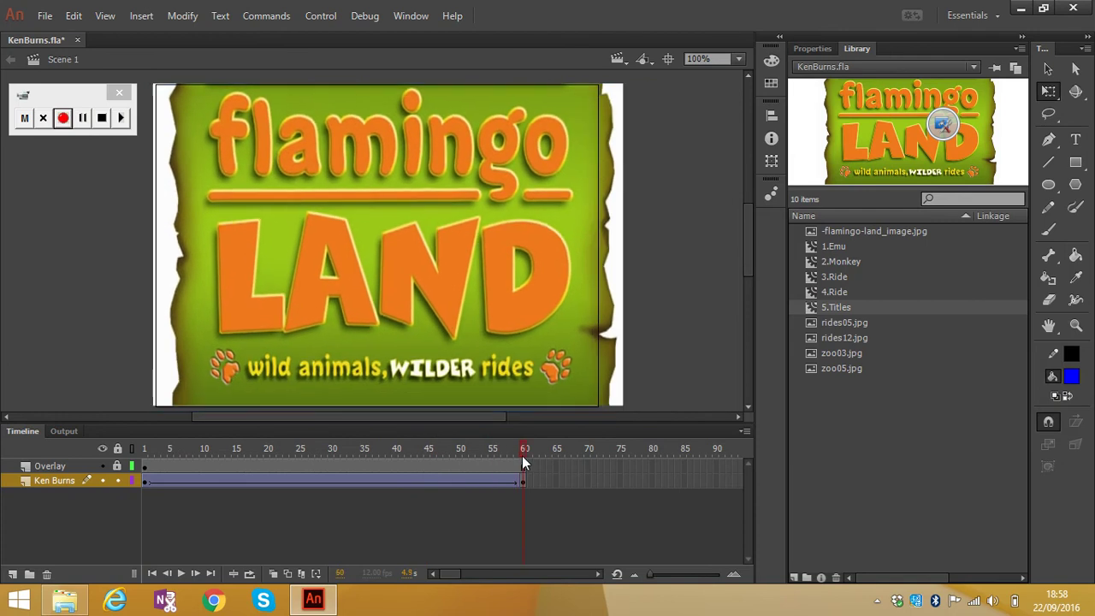
drag(445, 573, 454, 570)
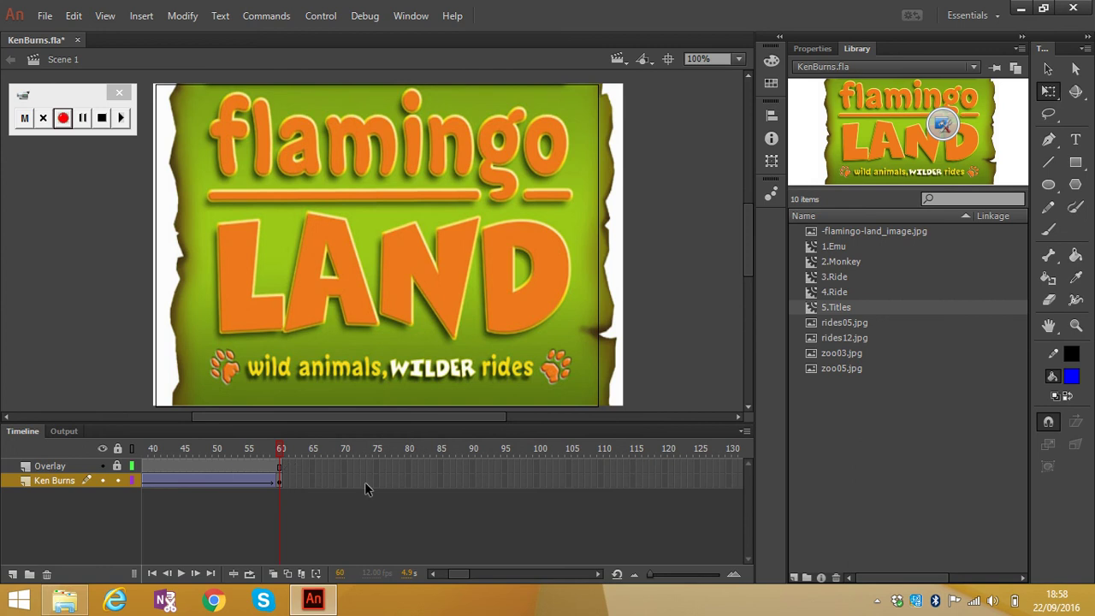
click(662, 465)
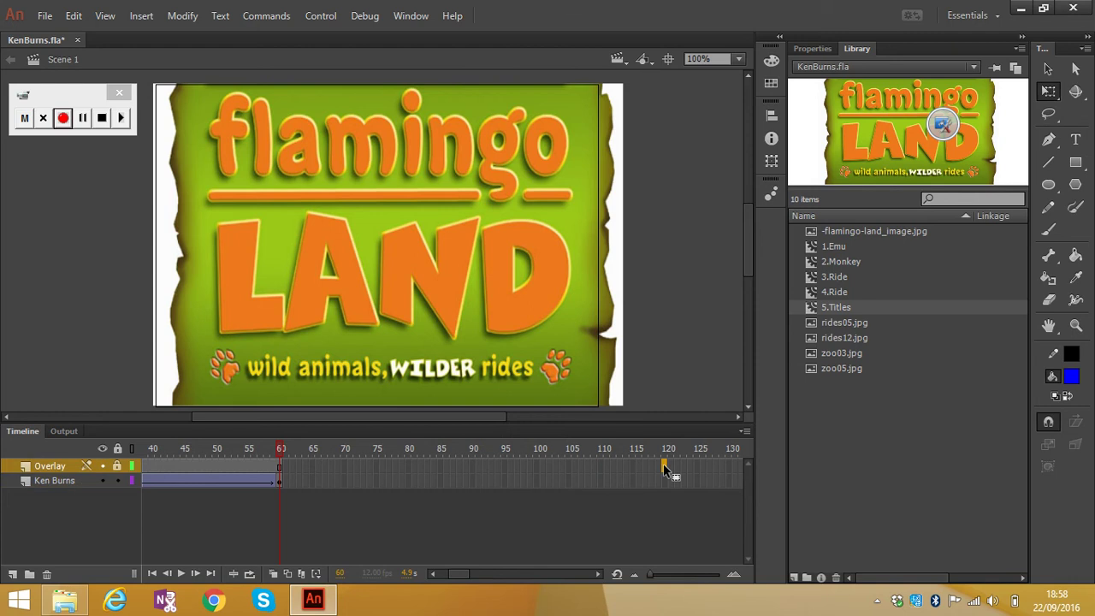
right_click(663, 464)
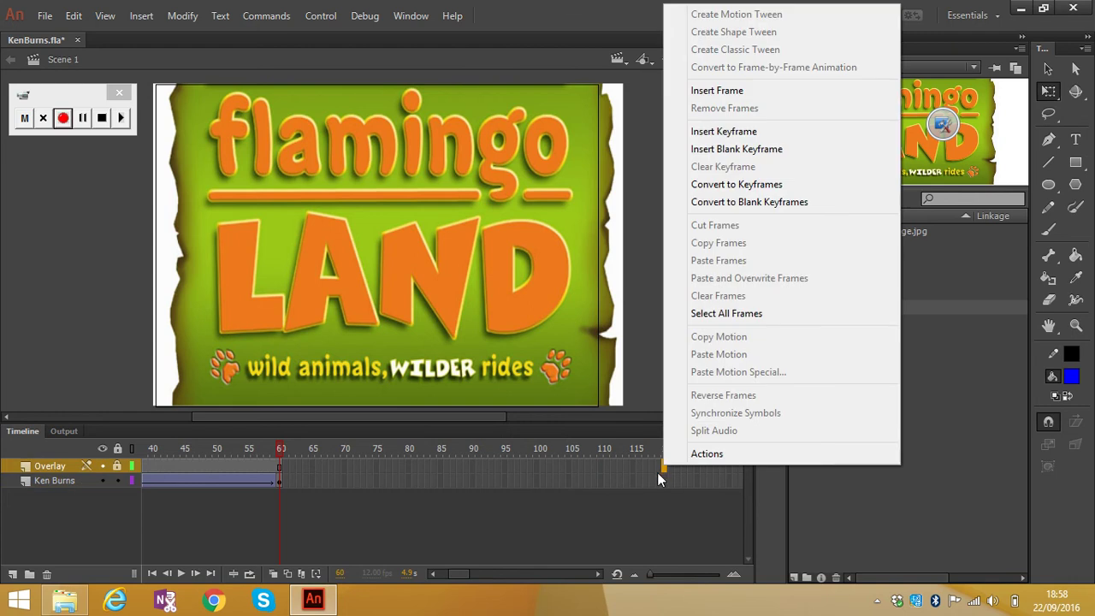
click(718, 94)
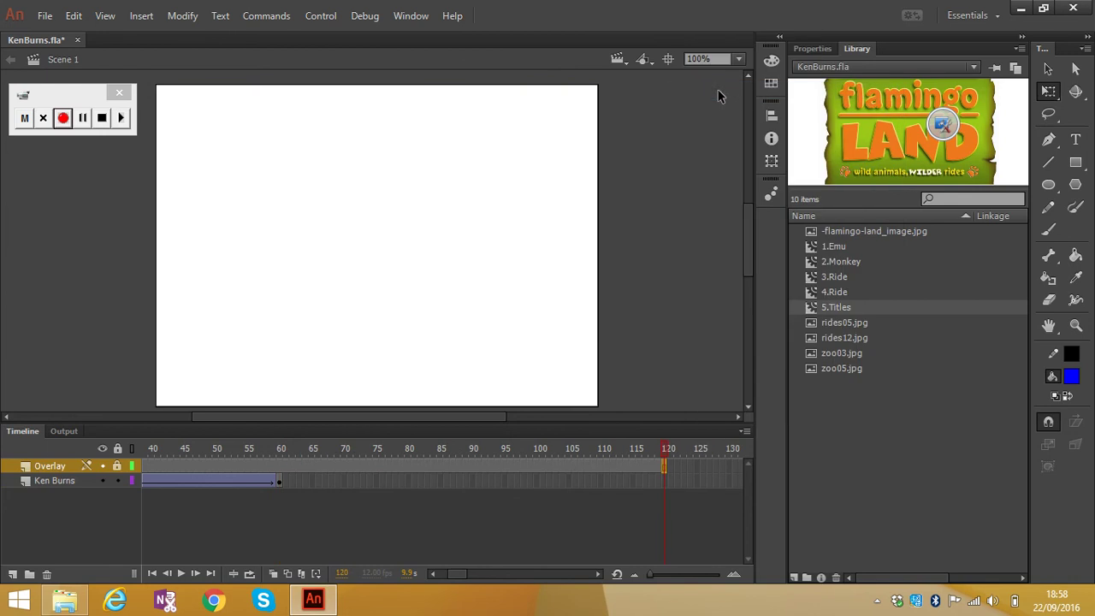
Step: Insert a blank keyframe at frame 61 of the Ken Burns layer
click(285, 481)
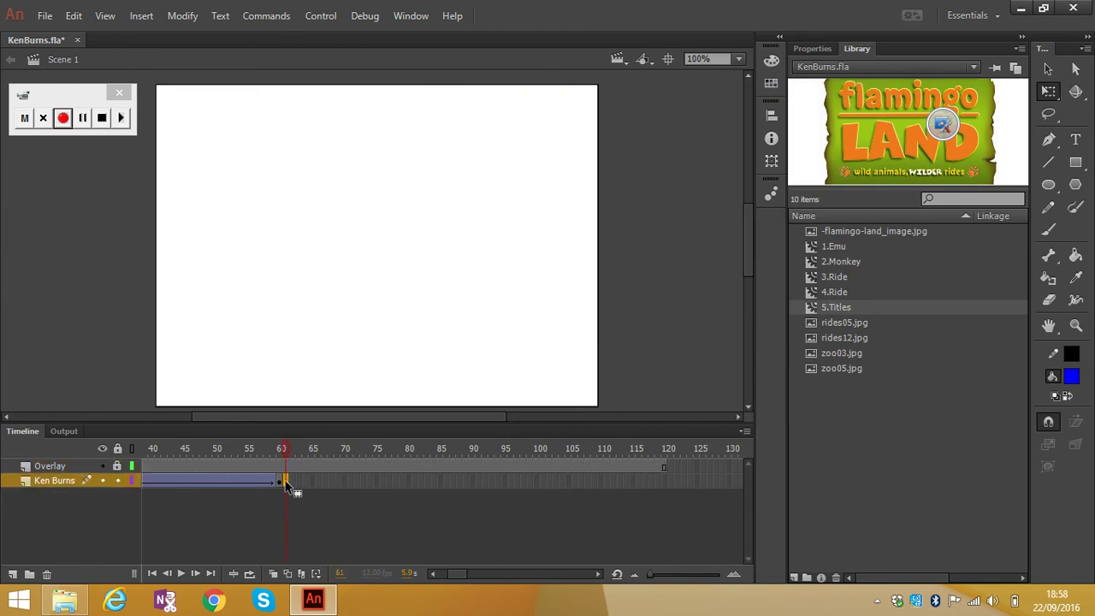
right_click(286, 482)
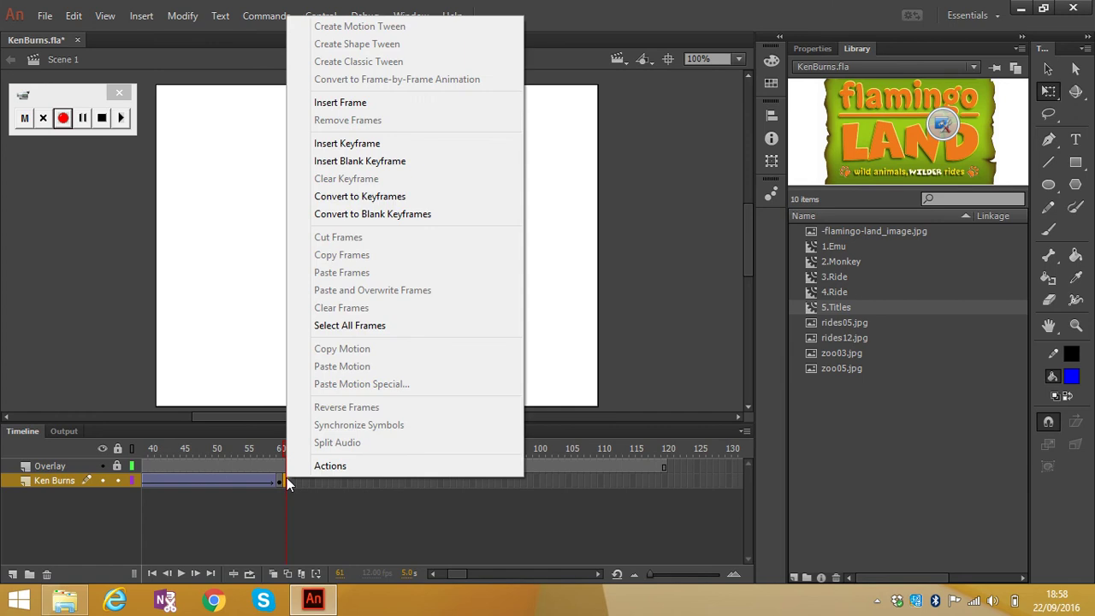
click(384, 162)
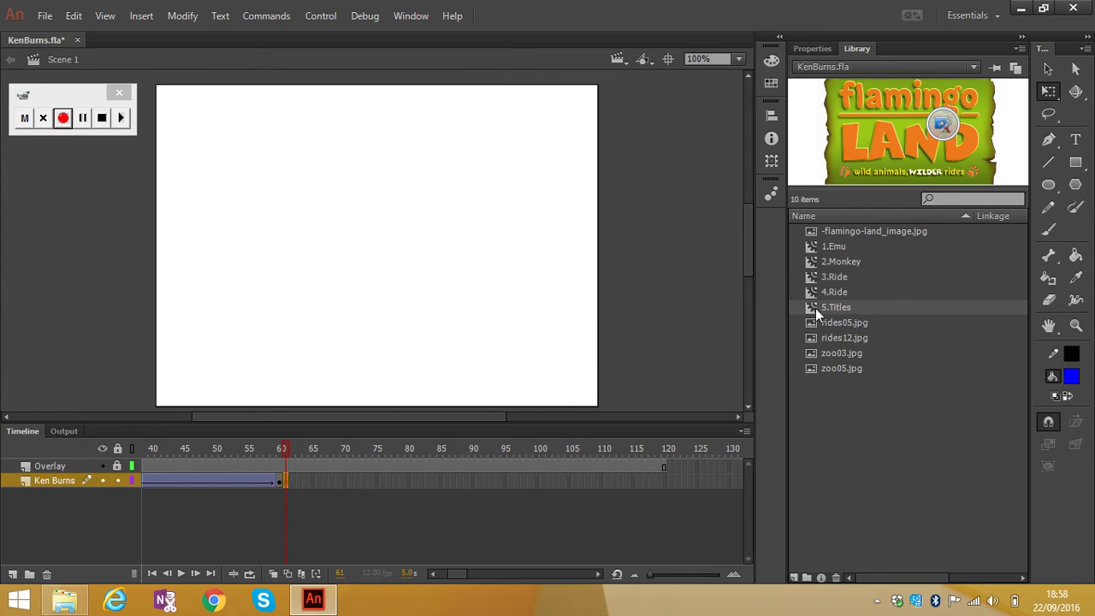
Step: Place the 1.Emu symbol on the stage at frame 61, enlarged well beyond the stage edges and positioned with the emu's head inside the stage
click(810, 246)
drag(809, 246, 533, 208)
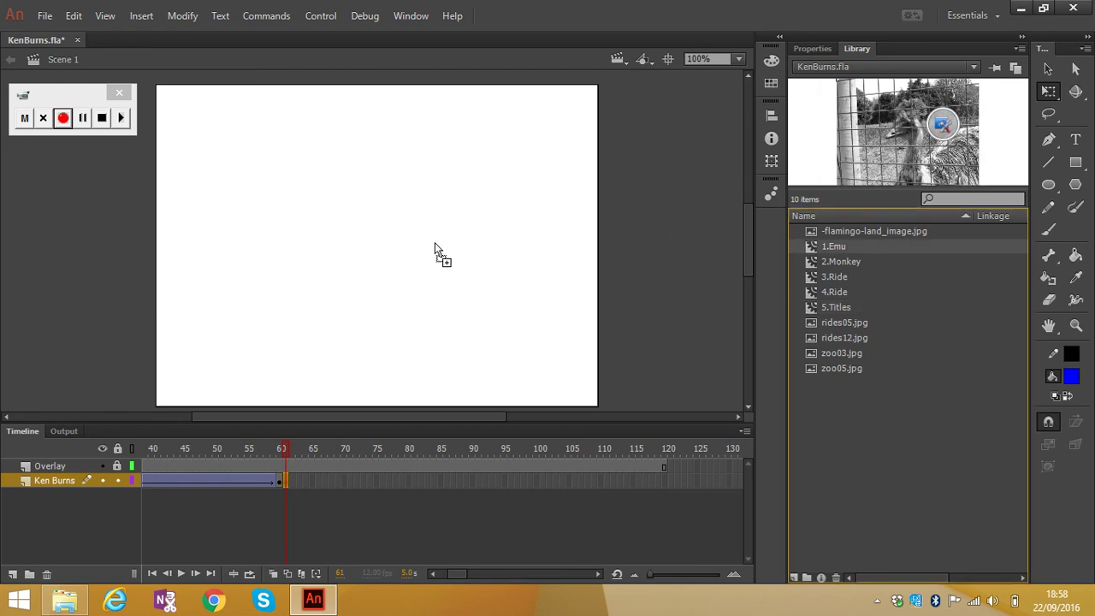
drag(434, 243, 306, 250)
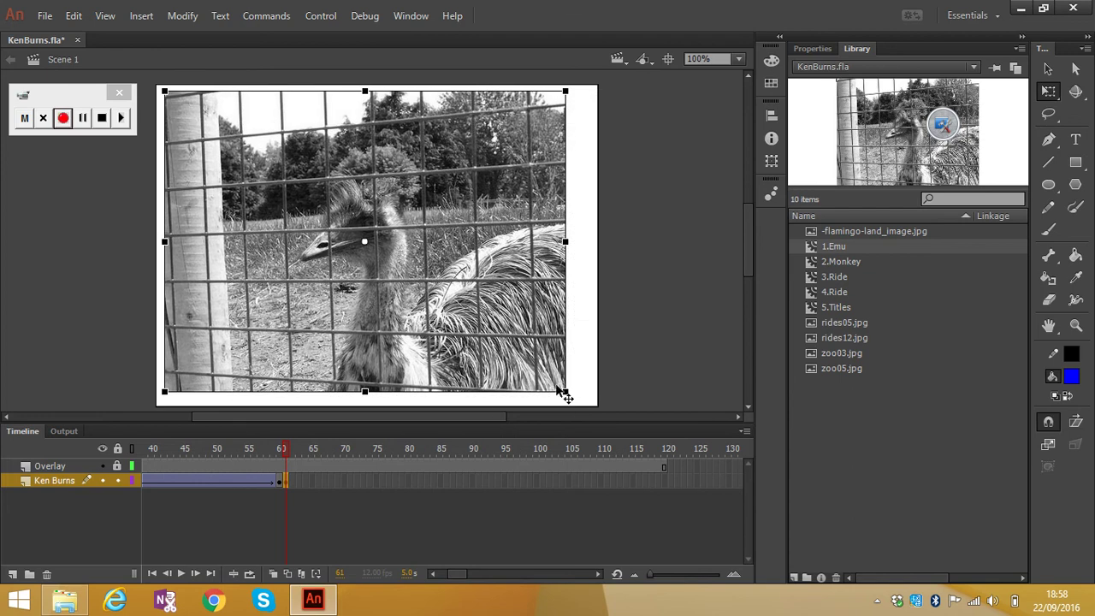
drag(562, 392, 703, 529)
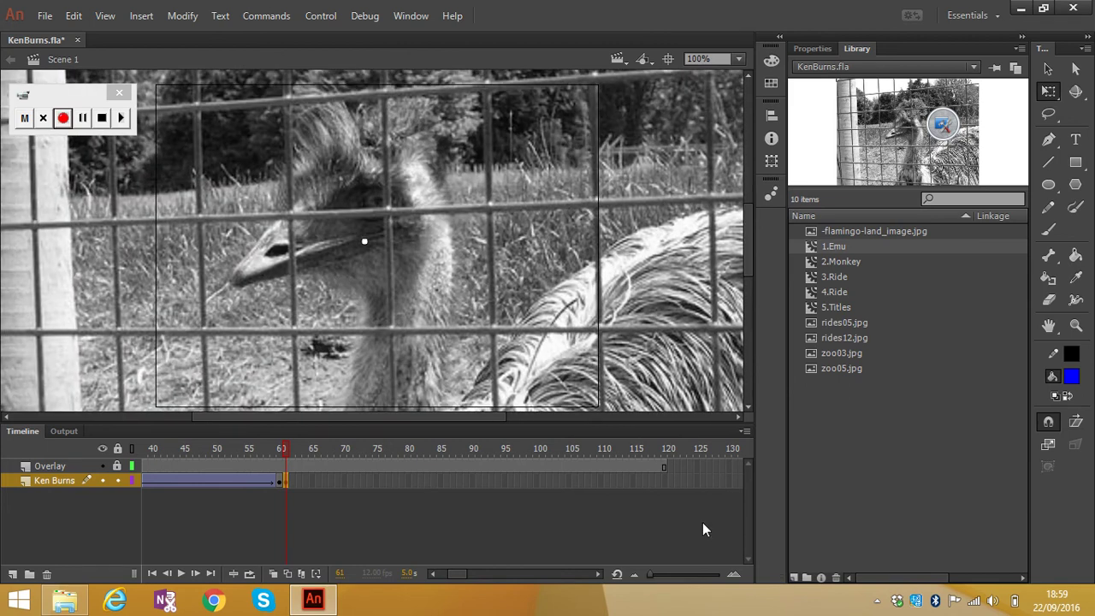
drag(446, 289, 456, 336)
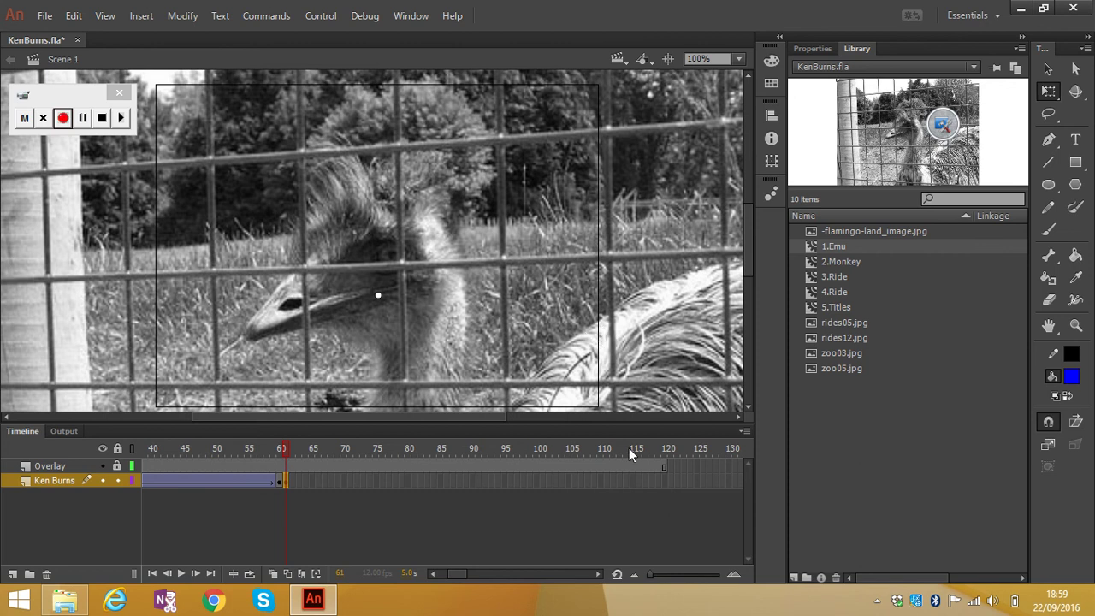
Step: Insert a keyframe at frame 120 of the Ken Burns layer
click(666, 481)
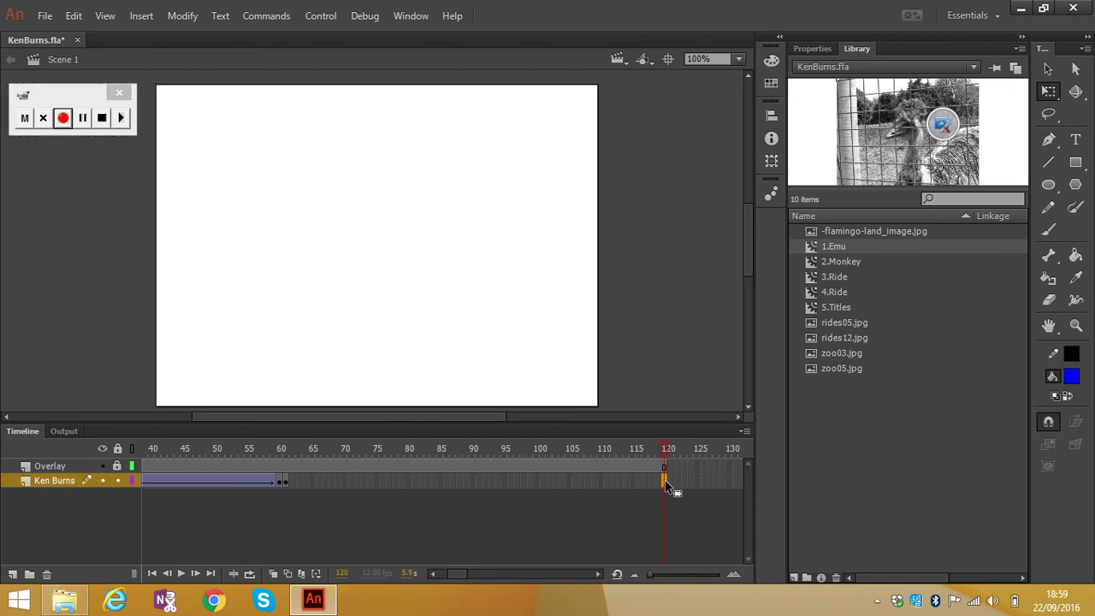
click(664, 466)
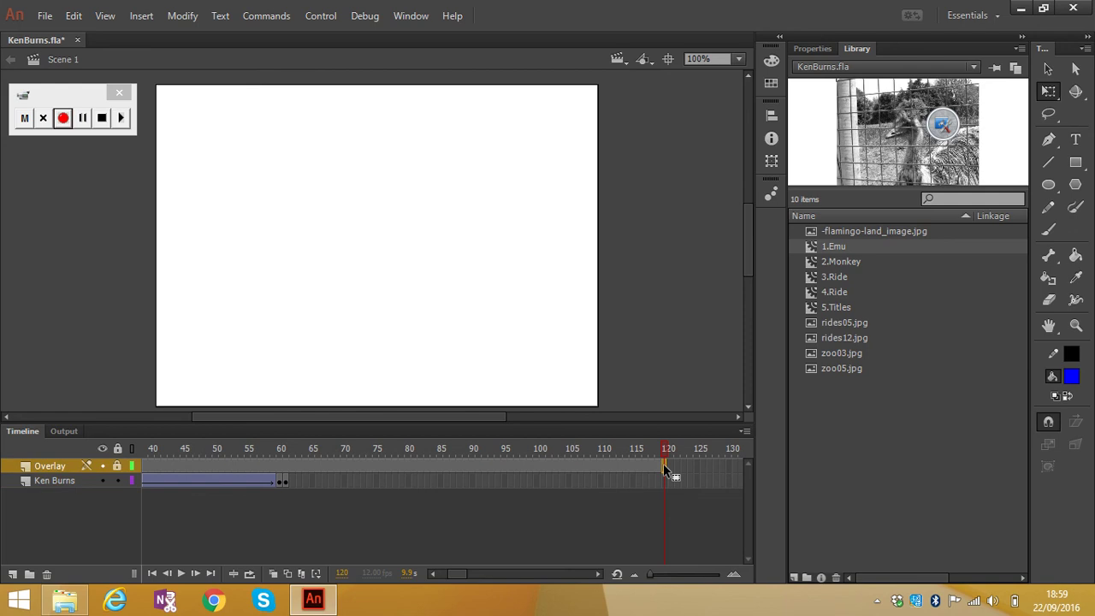
click(663, 481)
right_click(664, 480)
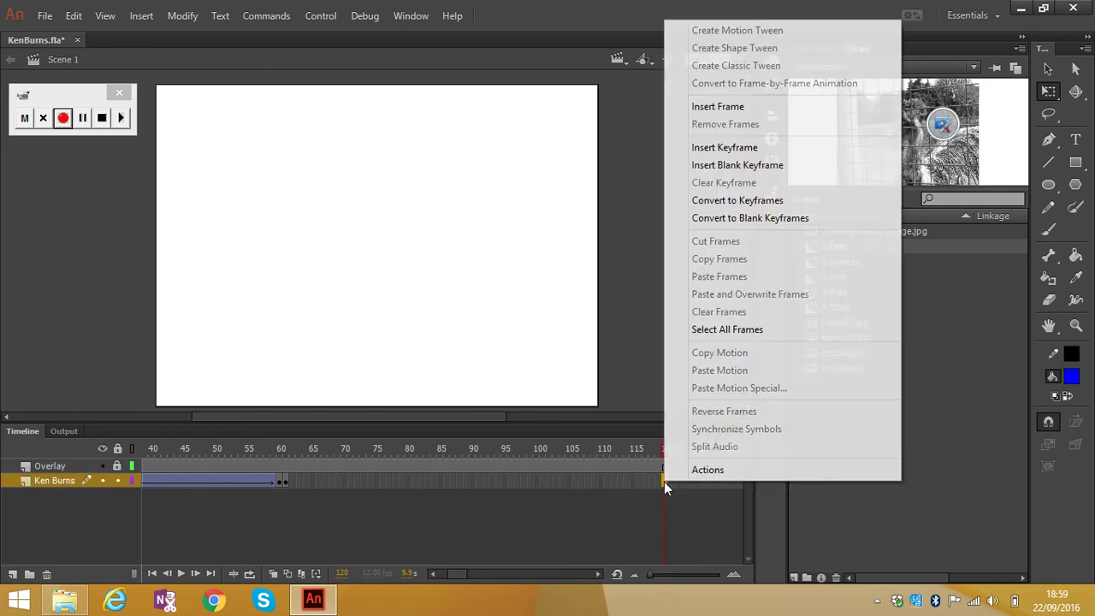
click(724, 148)
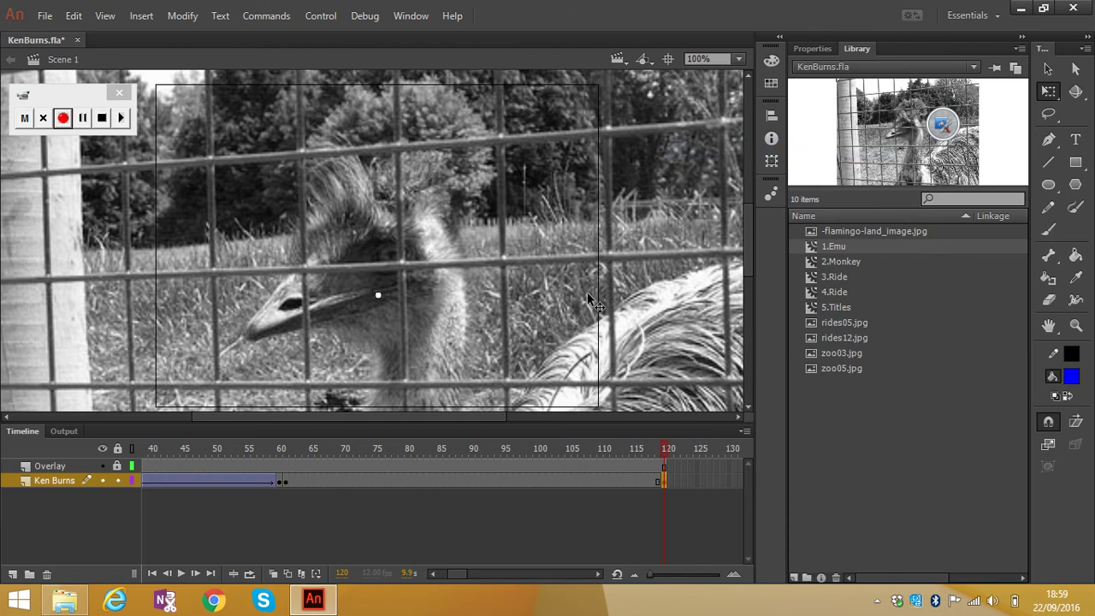
Step: Shrink the emu picture at frame 120 to the stage width, keeping it slightly taller than the stage and centred over it
key(ctrl+minus)
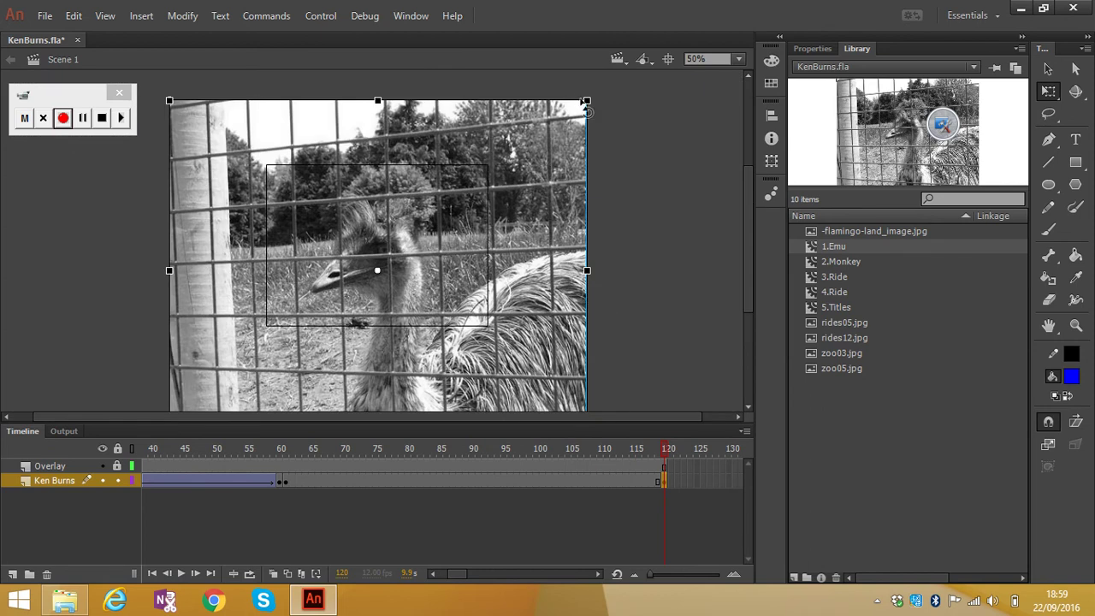
drag(587, 101, 485, 170)
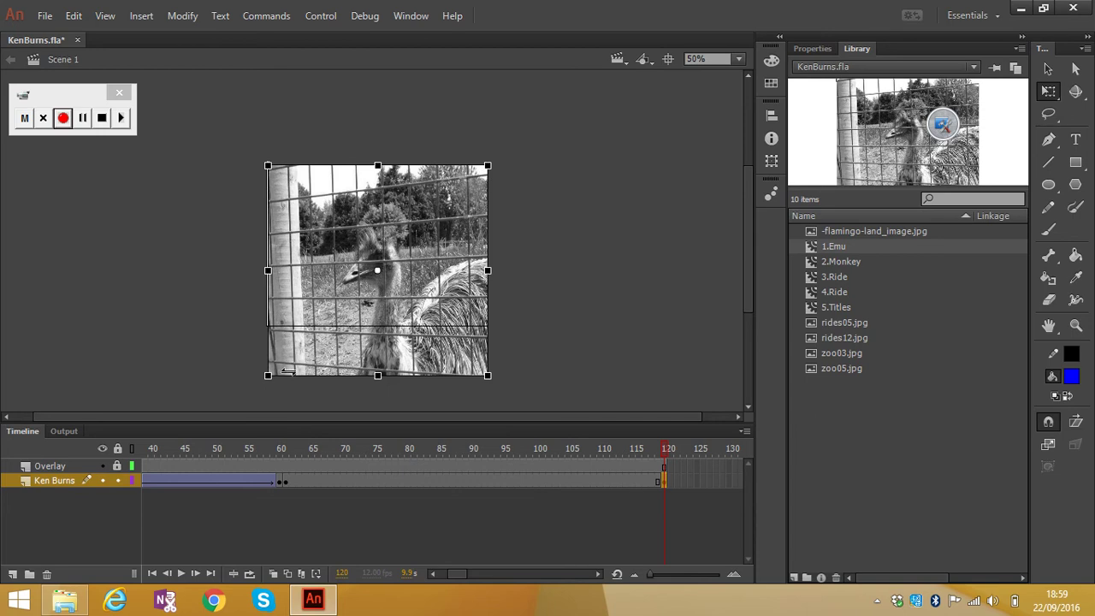
drag(268, 374, 374, 329)
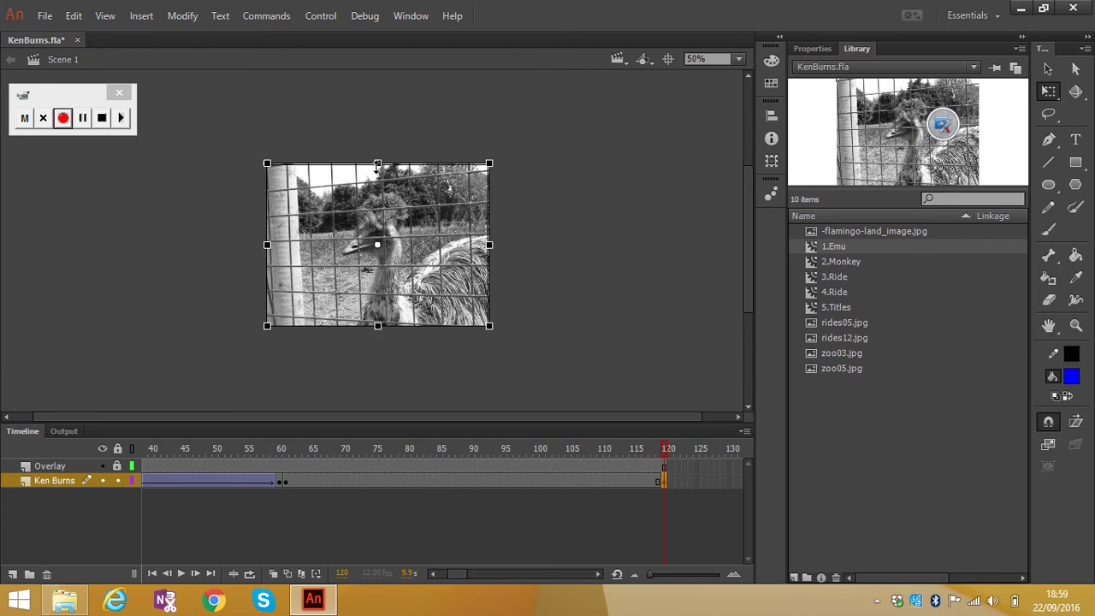
drag(377, 159, 377, 150)
drag(377, 326, 377, 339)
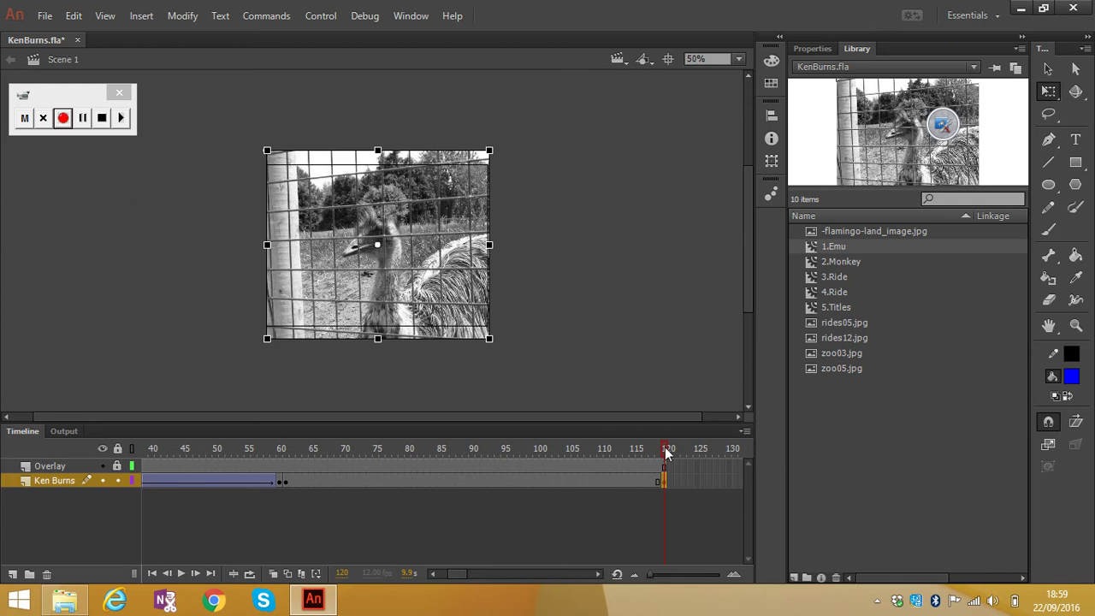
Step: Create a classic tween between frames 61 and 120 of the Ken Burns layer
click(525, 482)
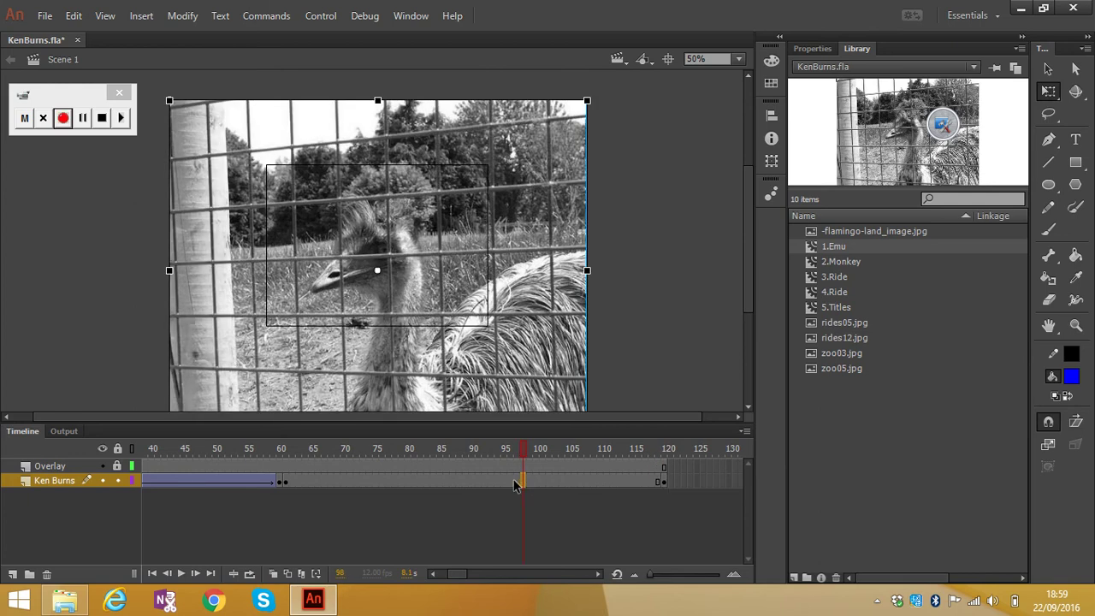
right_click(518, 481)
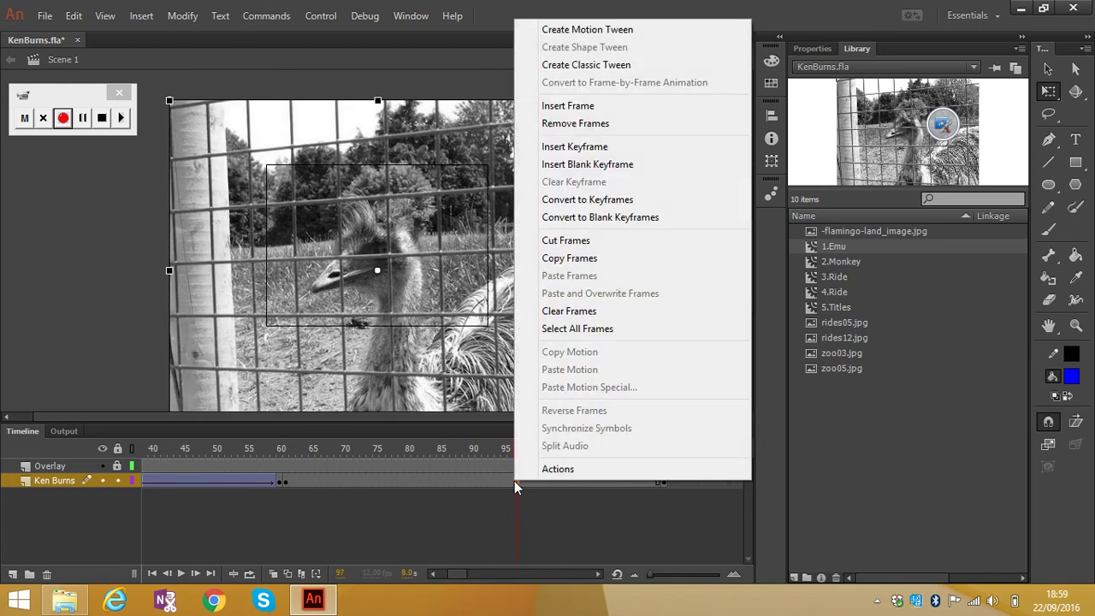
click(574, 65)
Step: Enlarge the emu picture further at frame 61 for a stronger zoom-out, and scrub through to frame 120 to preview it
drag(514, 450, 288, 436)
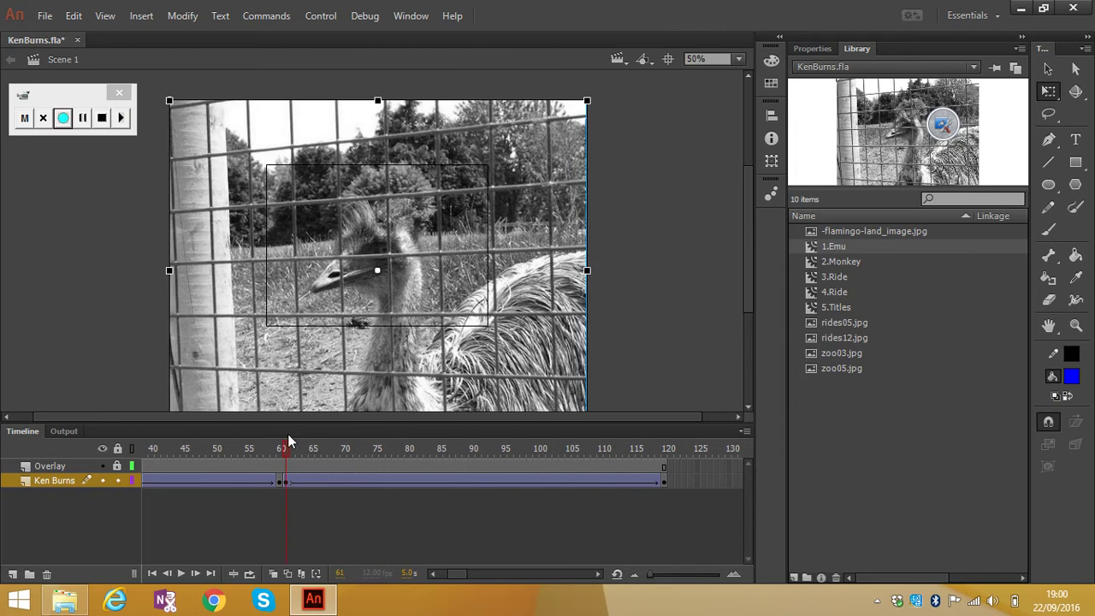
click(198, 129)
drag(169, 101, 5, 4)
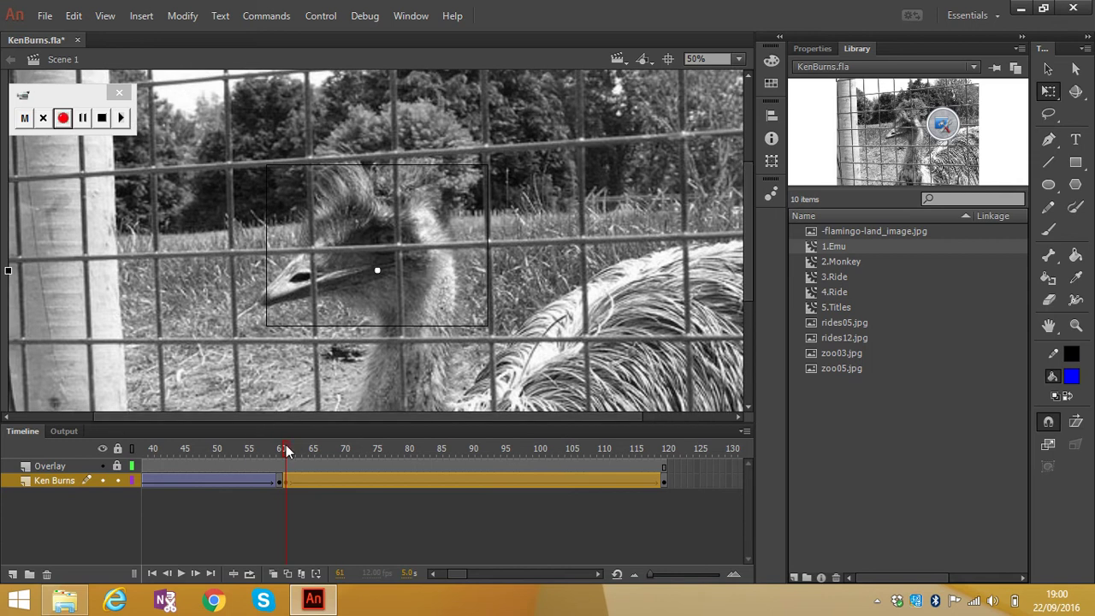
drag(285, 445, 628, 456)
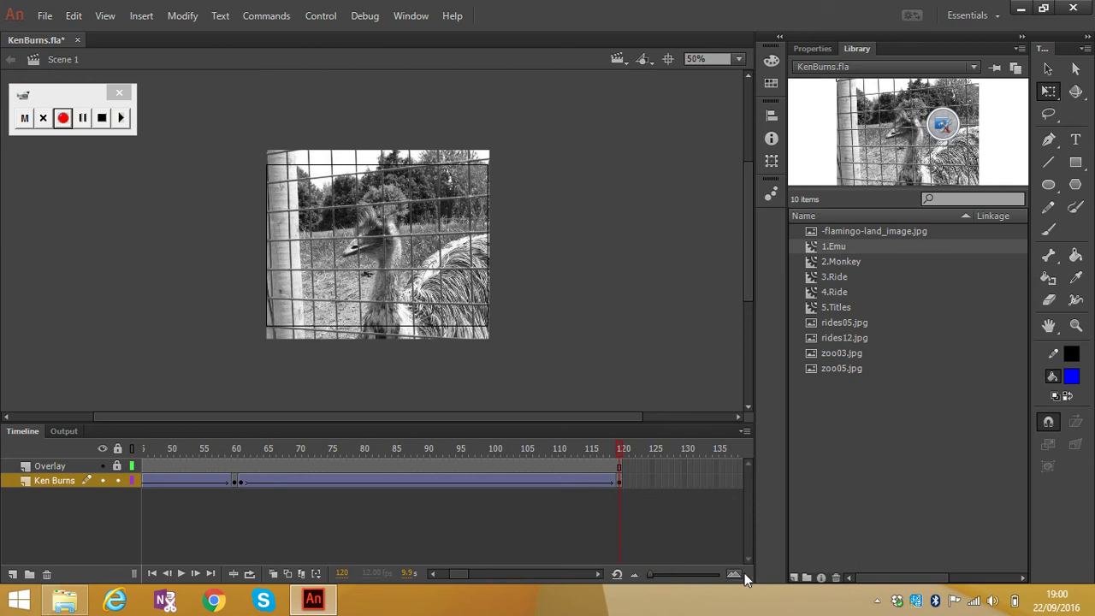
Step: Extend the Overlay layer to frame 180 by inserting a frame there
click(599, 573)
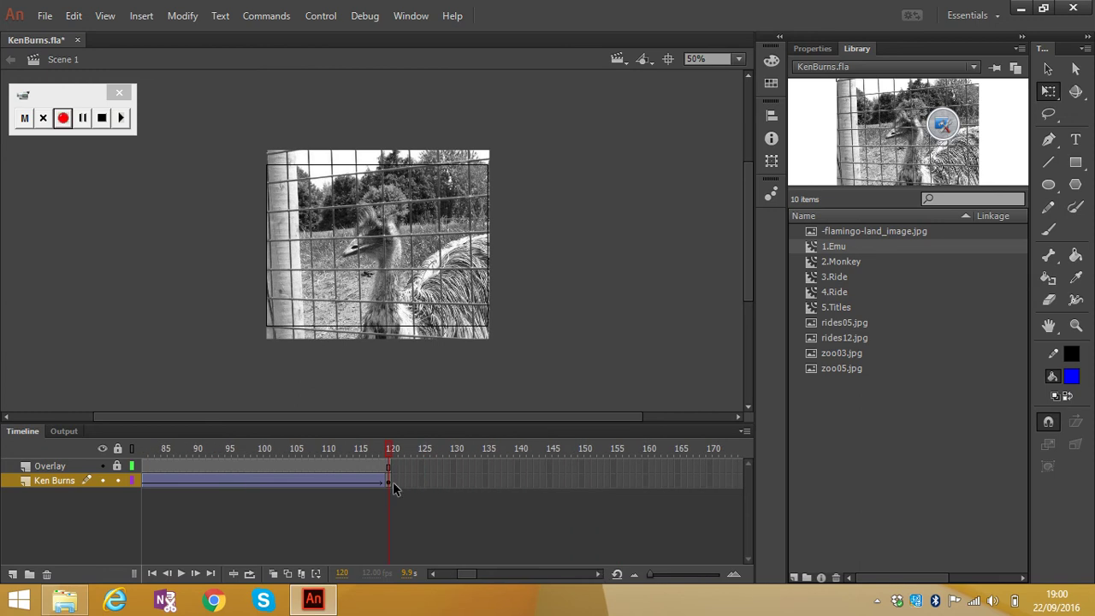
click(599, 573)
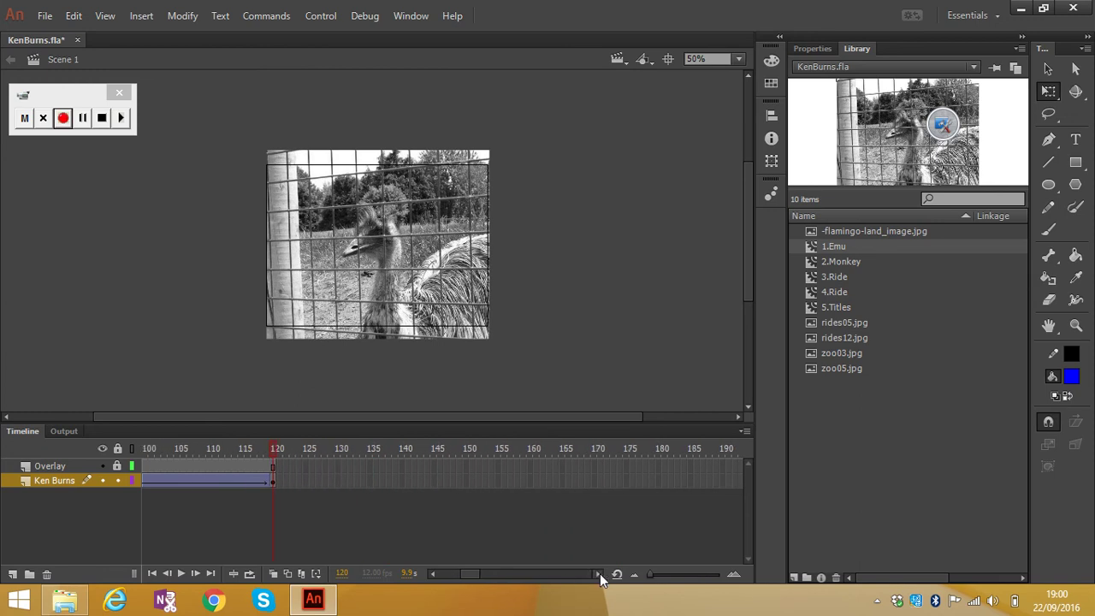
click(599, 573)
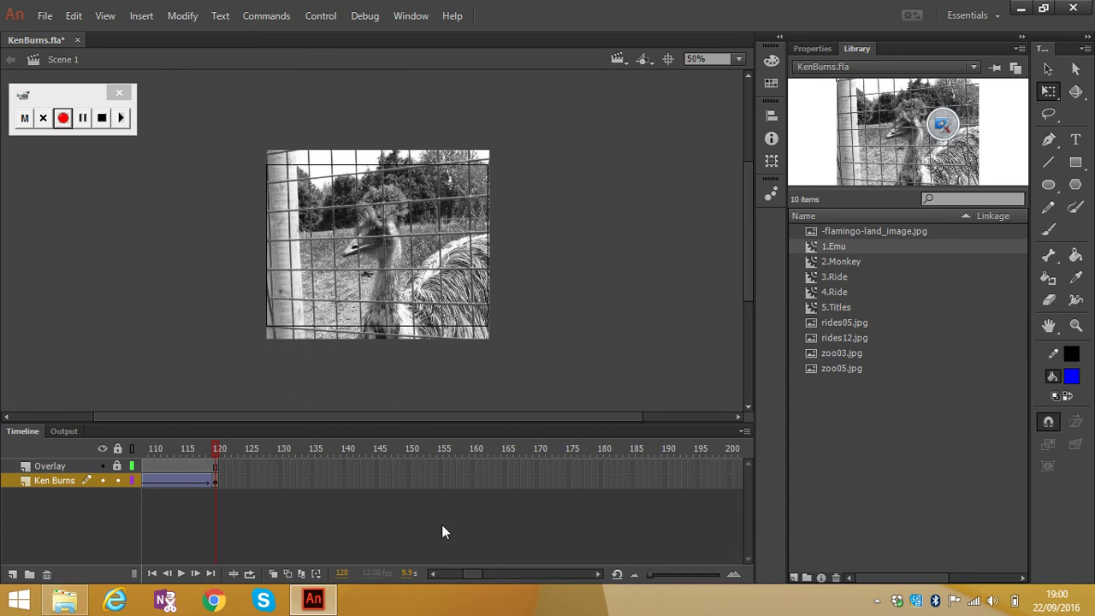
click(599, 466)
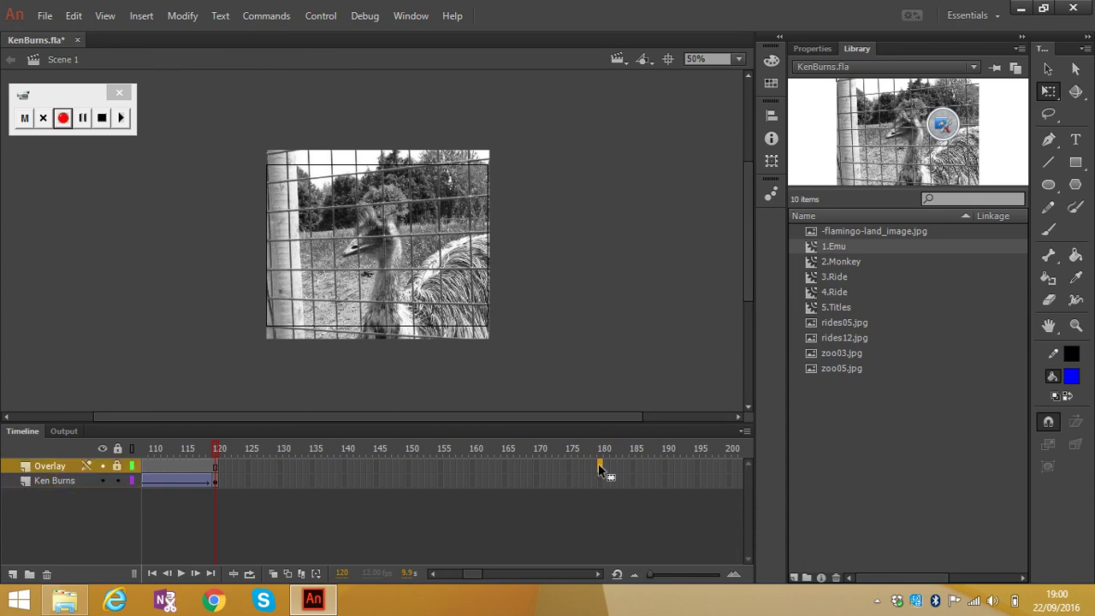
right_click(598, 465)
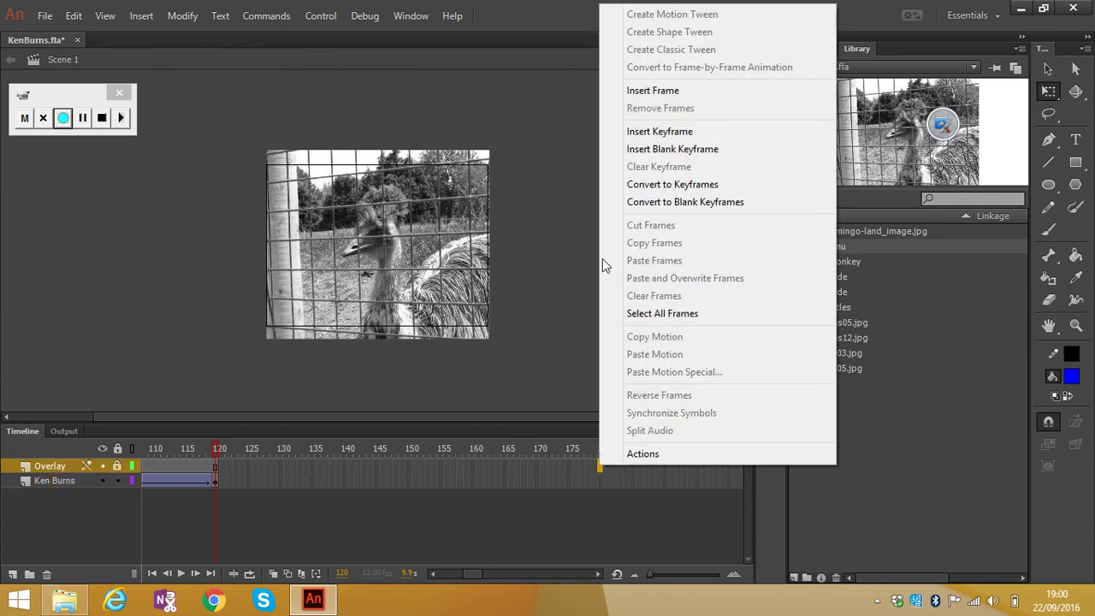
click(657, 90)
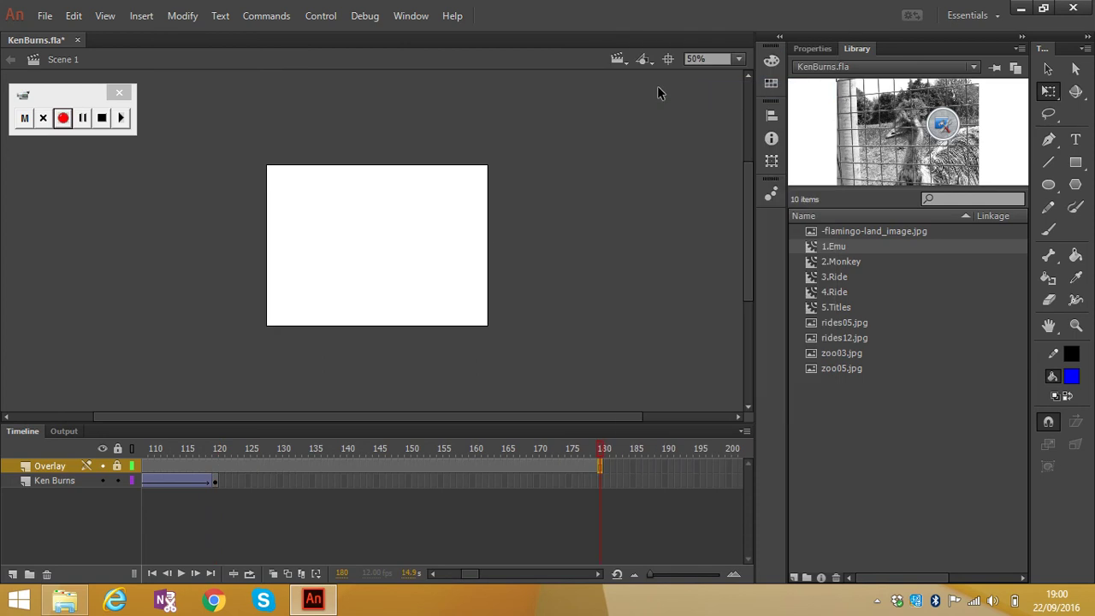
Step: Insert a blank keyframe at frame 121 of the Ken Burns layer
click(219, 482)
right_click(222, 480)
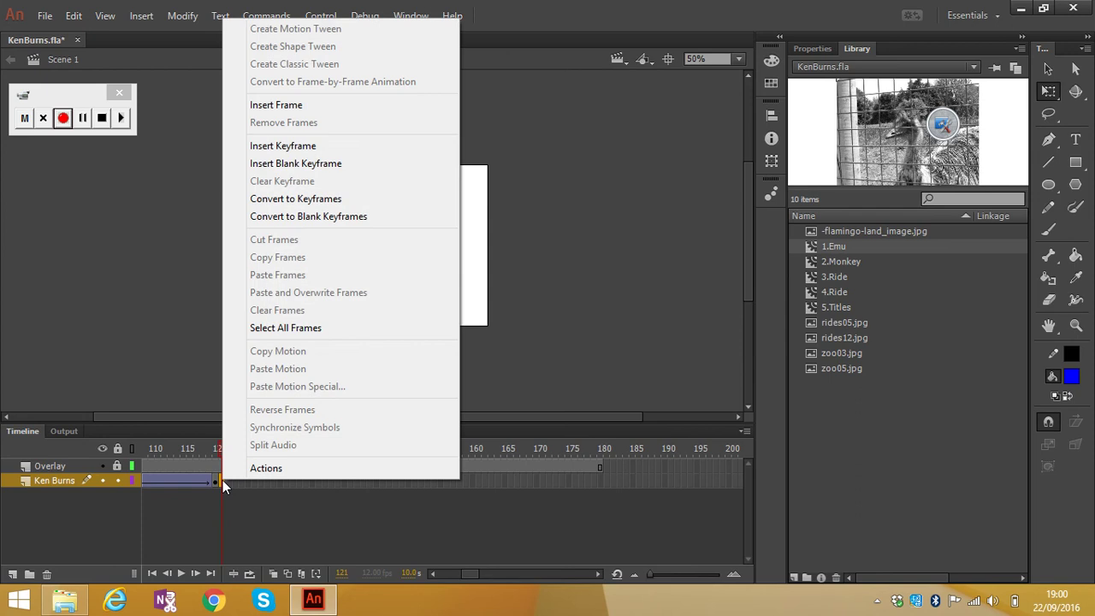
click(314, 164)
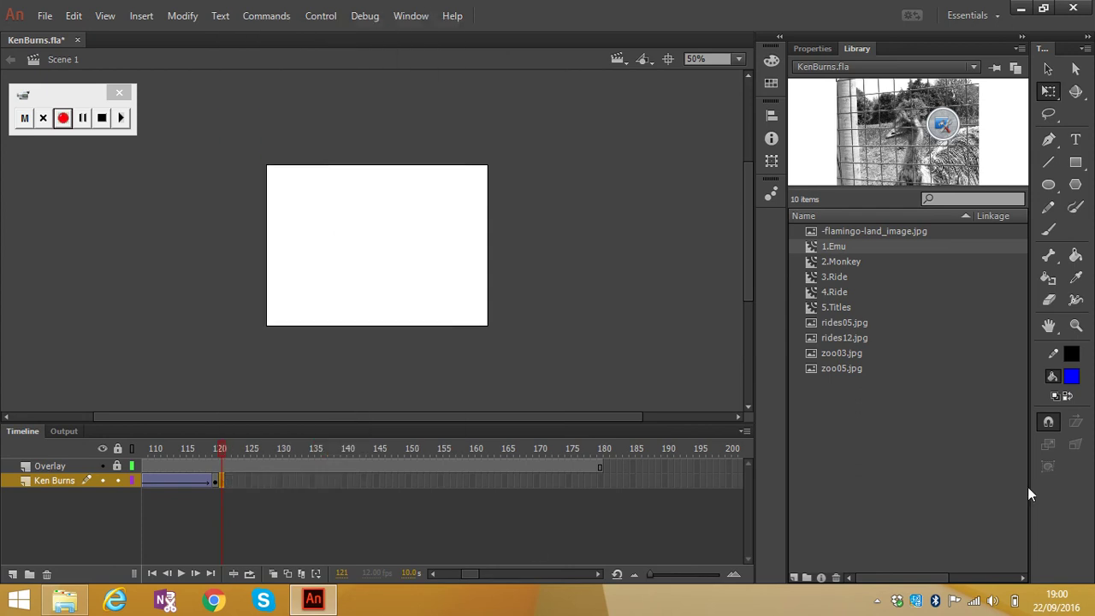
Step: Place the 3.Ride symbol on the Ken Burns layer at frame 121, scaled to the stage width with its lower edge on the stage's lower edge
click(840, 263)
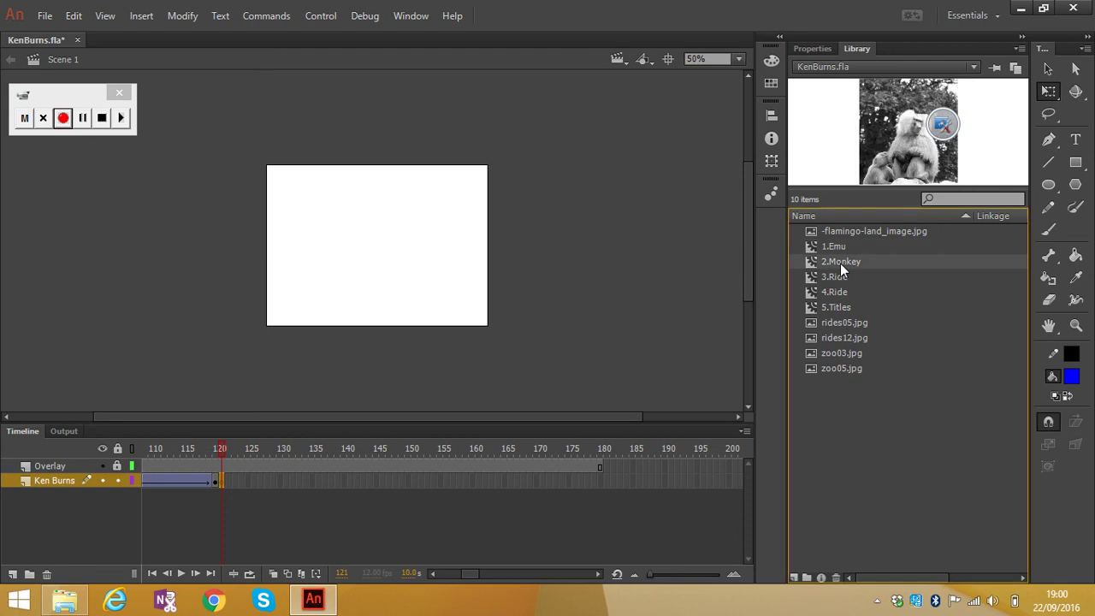
click(830, 275)
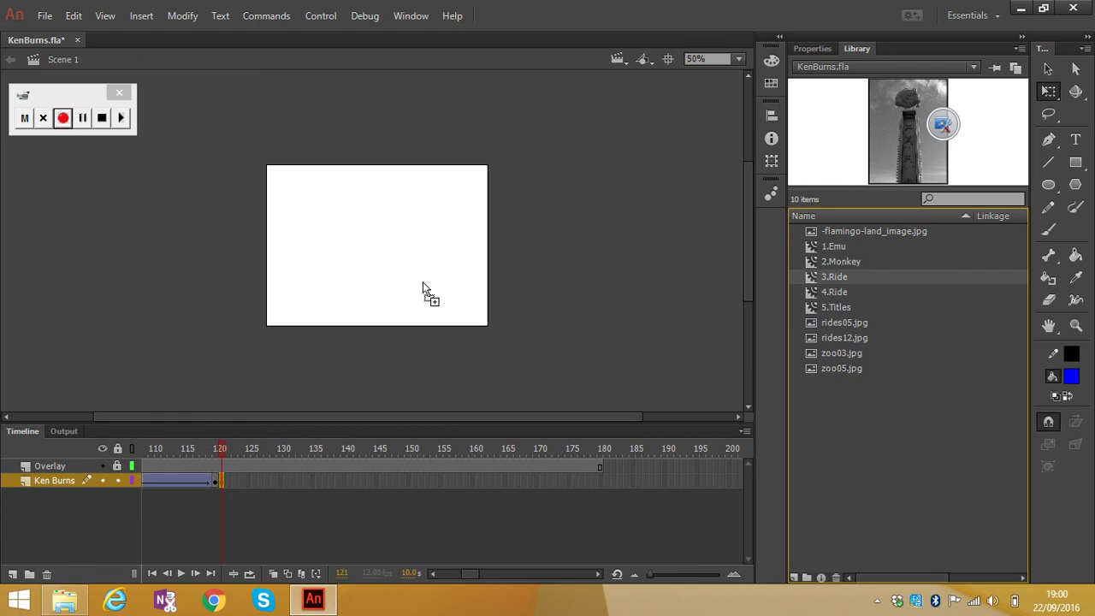
drag(389, 271, 389, 269)
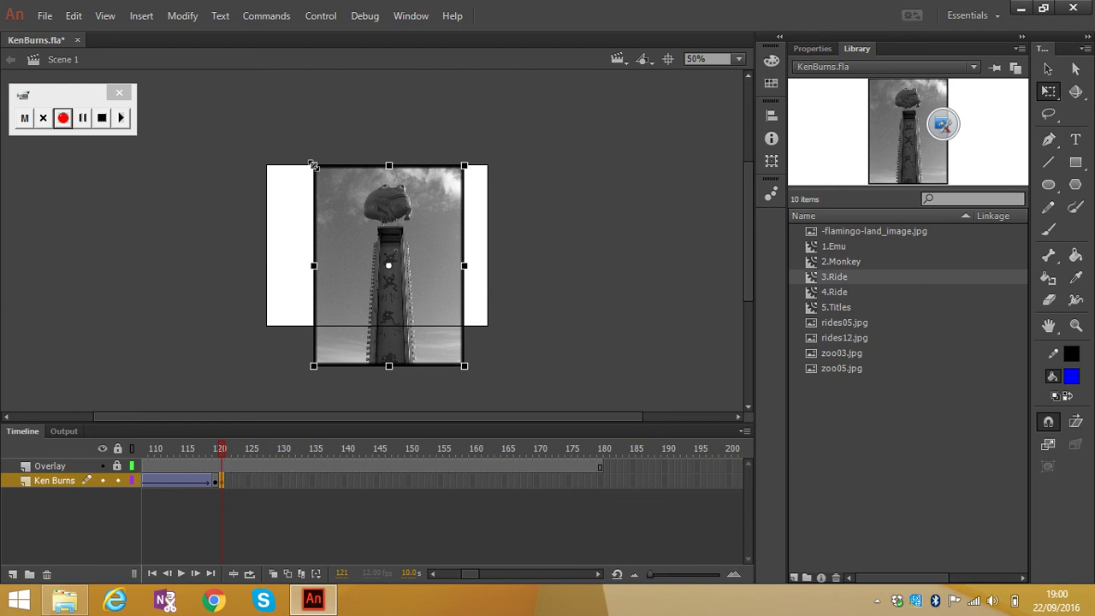
drag(313, 166, 259, 32)
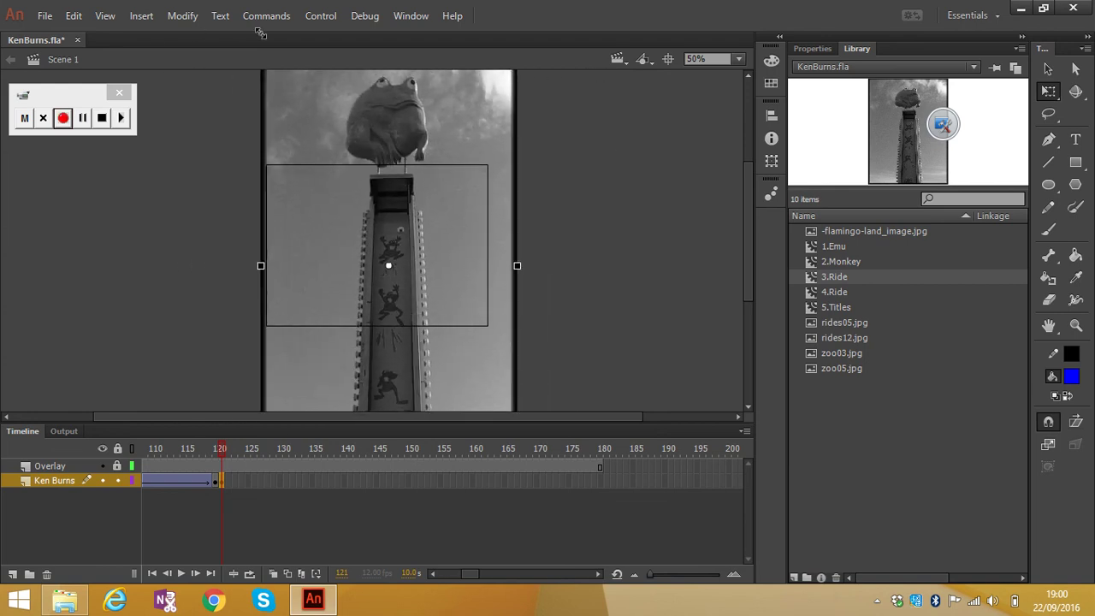
drag(325, 112, 335, 27)
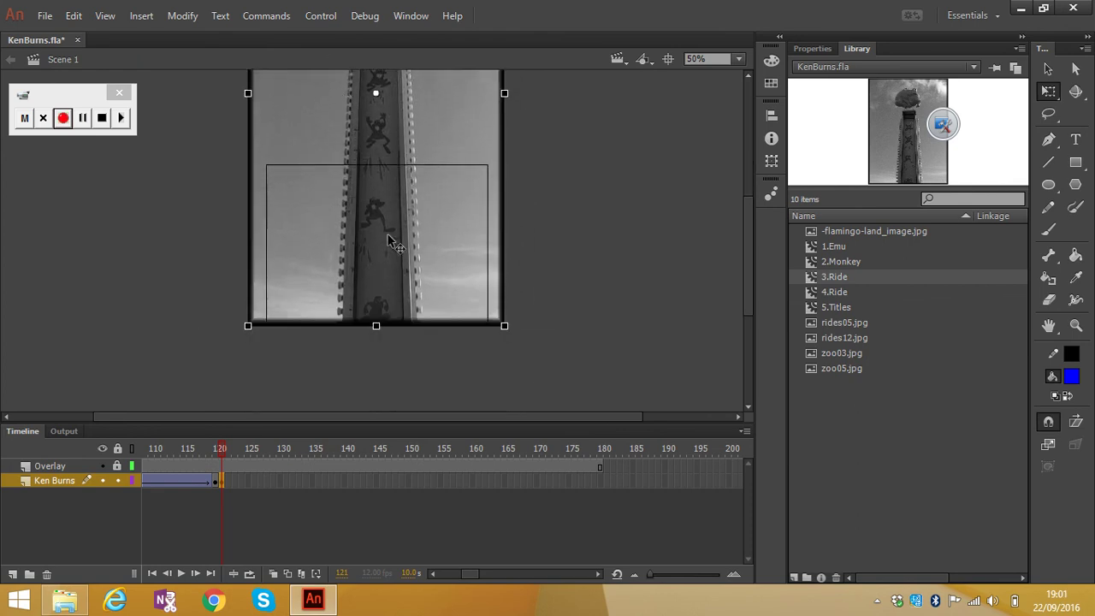
drag(248, 326, 263, 320)
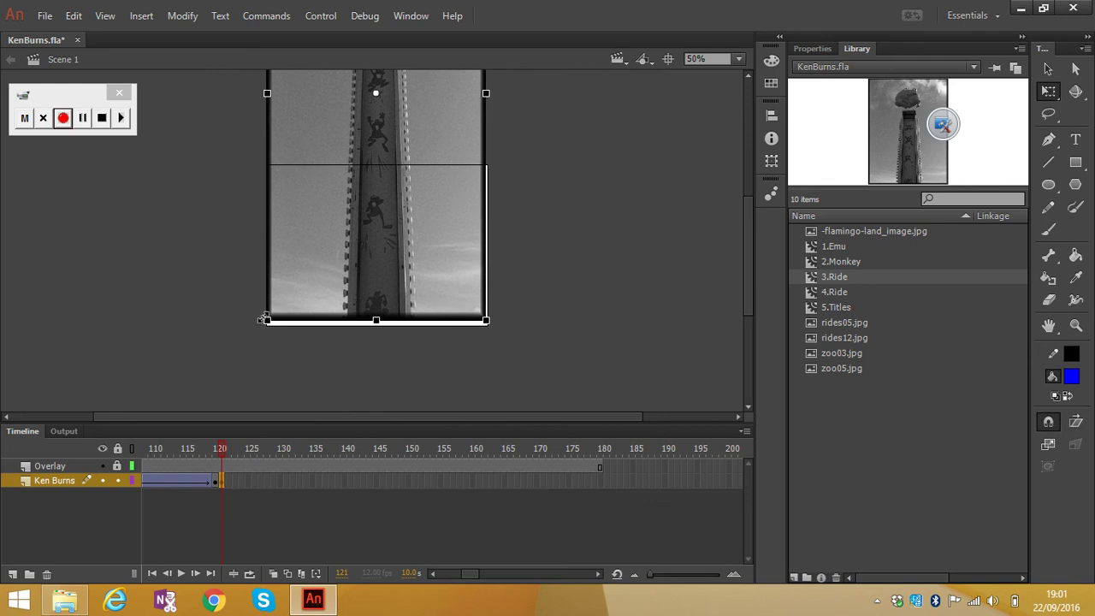
drag(319, 272, 323, 281)
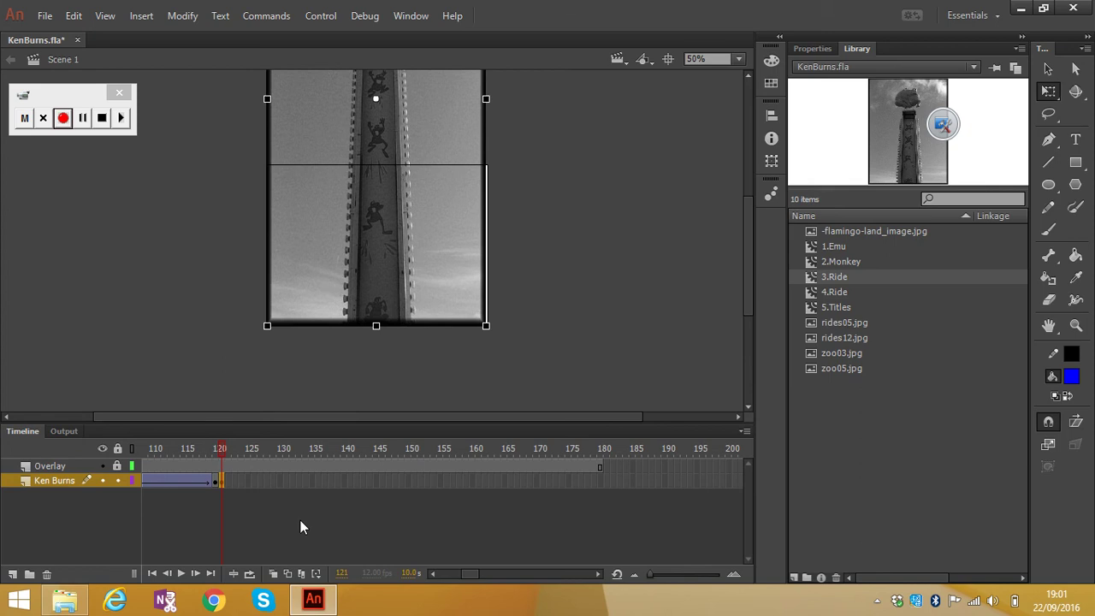
Step: Insert a keyframe at frame 180 of the Ken Burns layer
click(600, 481)
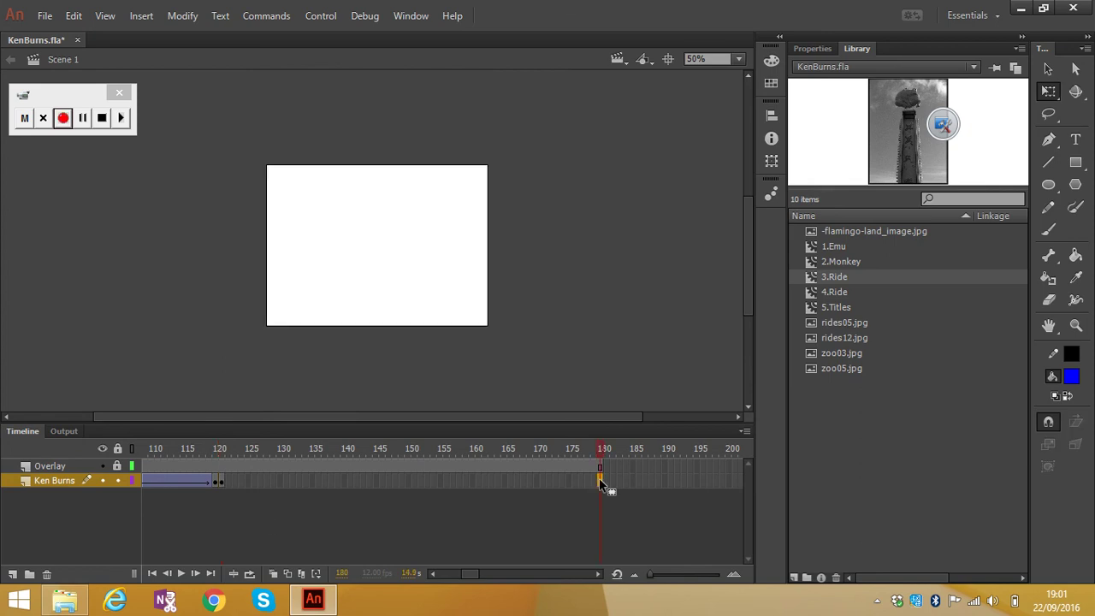
right_click(599, 481)
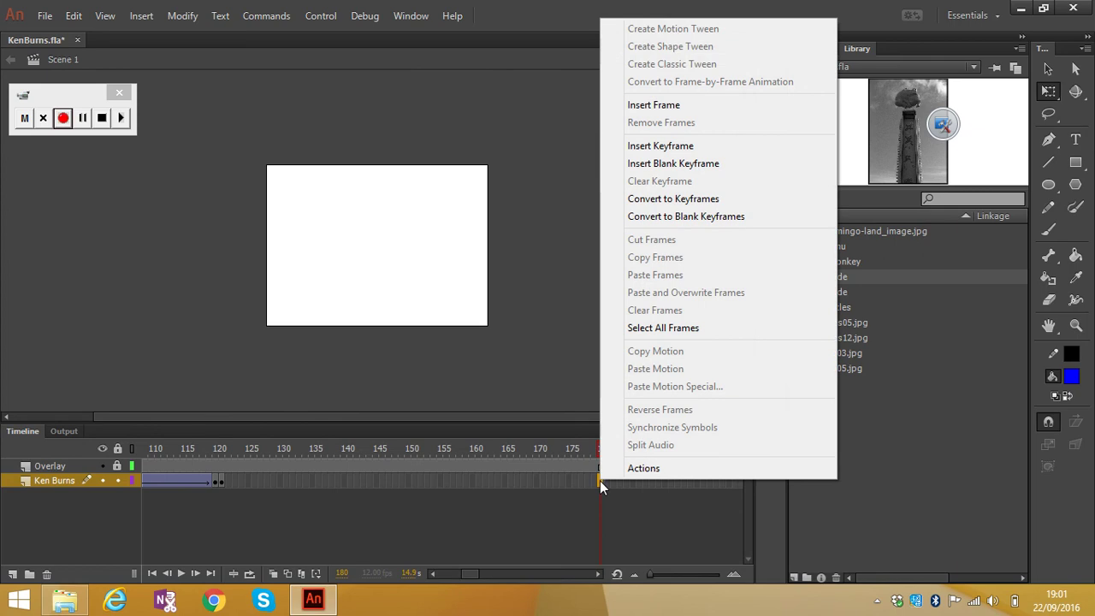
click(600, 466)
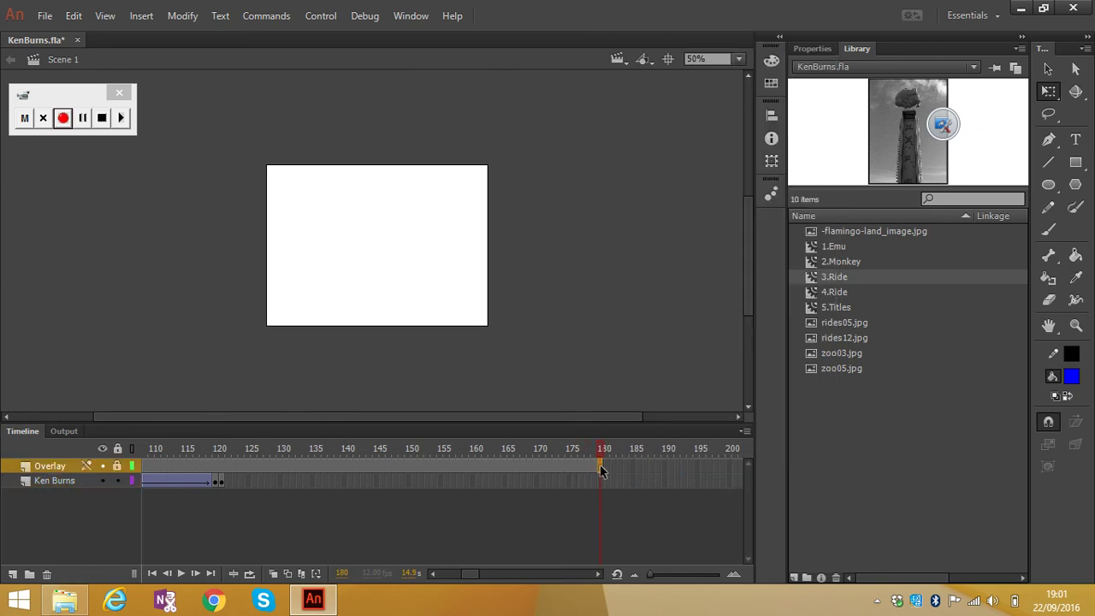
click(600, 482)
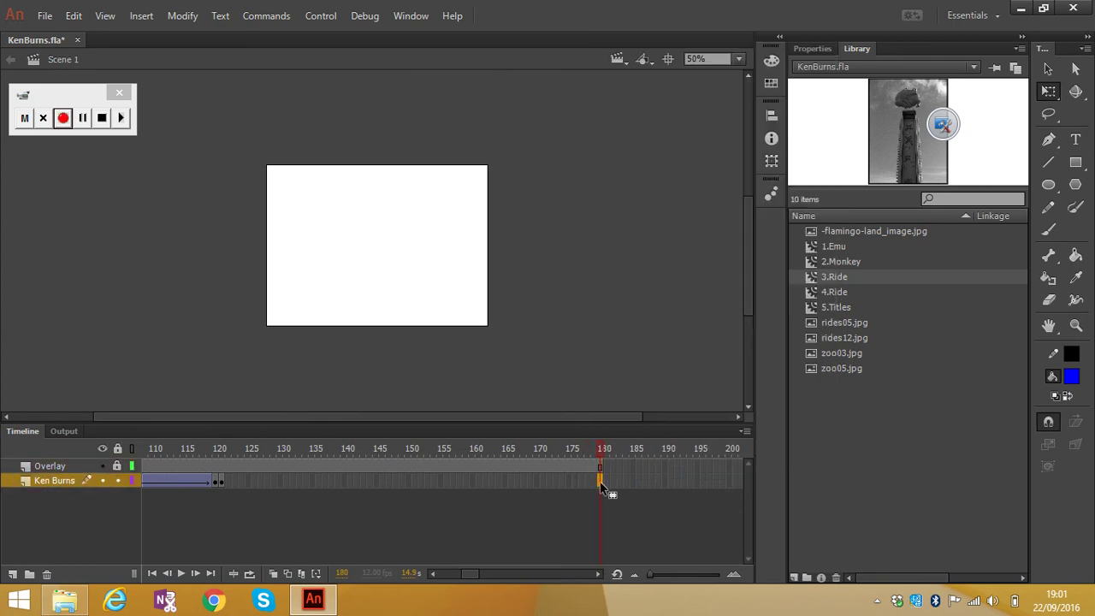
right_click(600, 481)
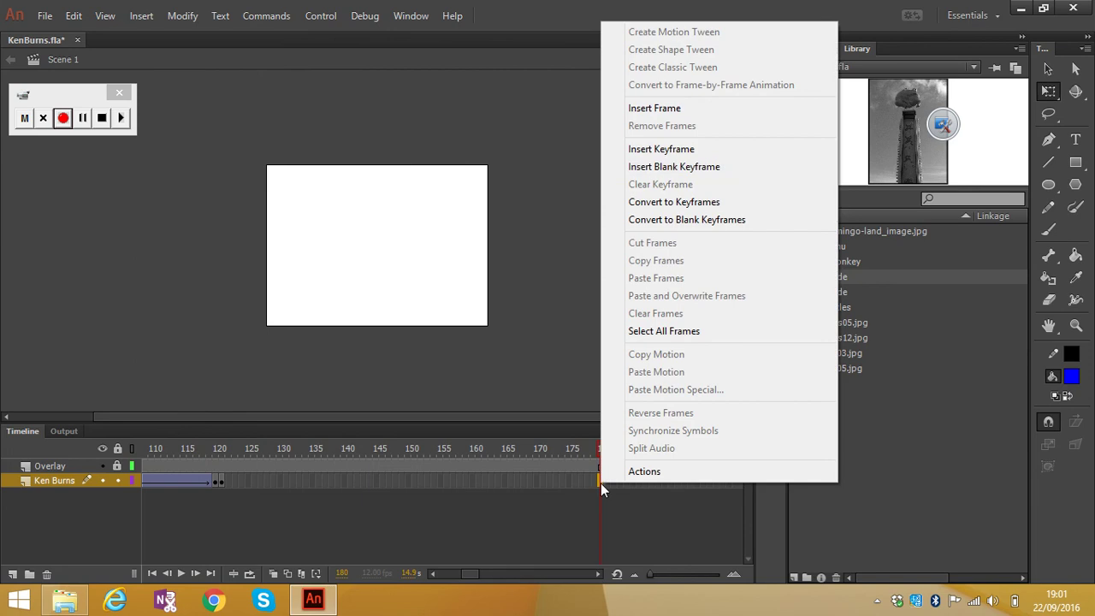
click(671, 158)
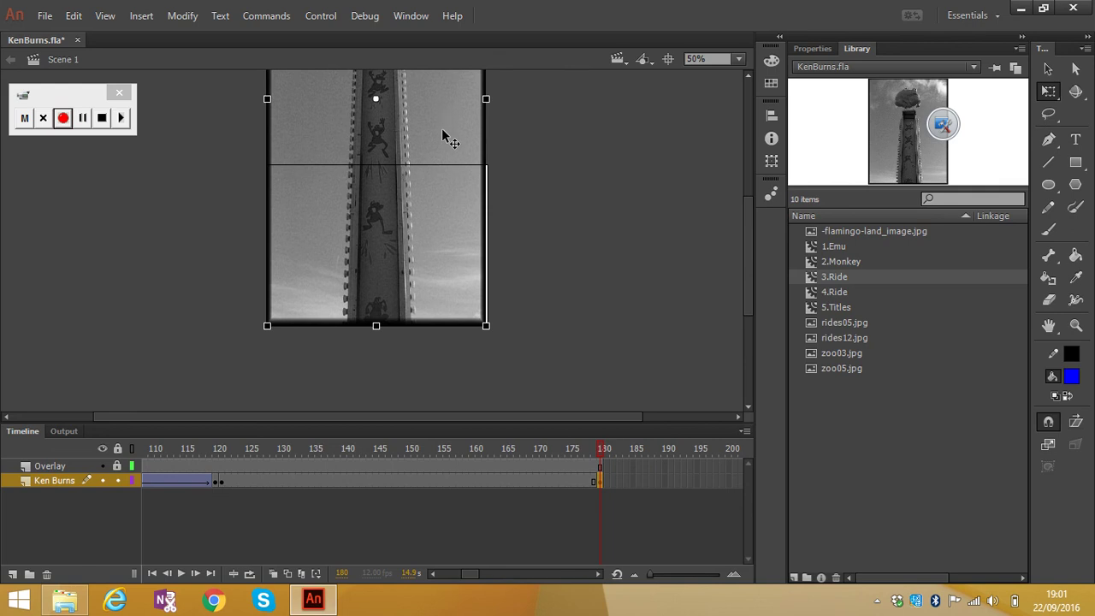
Step: Shift the ride picture down and enlarge it at frame 180 so the frog on top of the tower fills the stage
drag(444, 124, 440, 404)
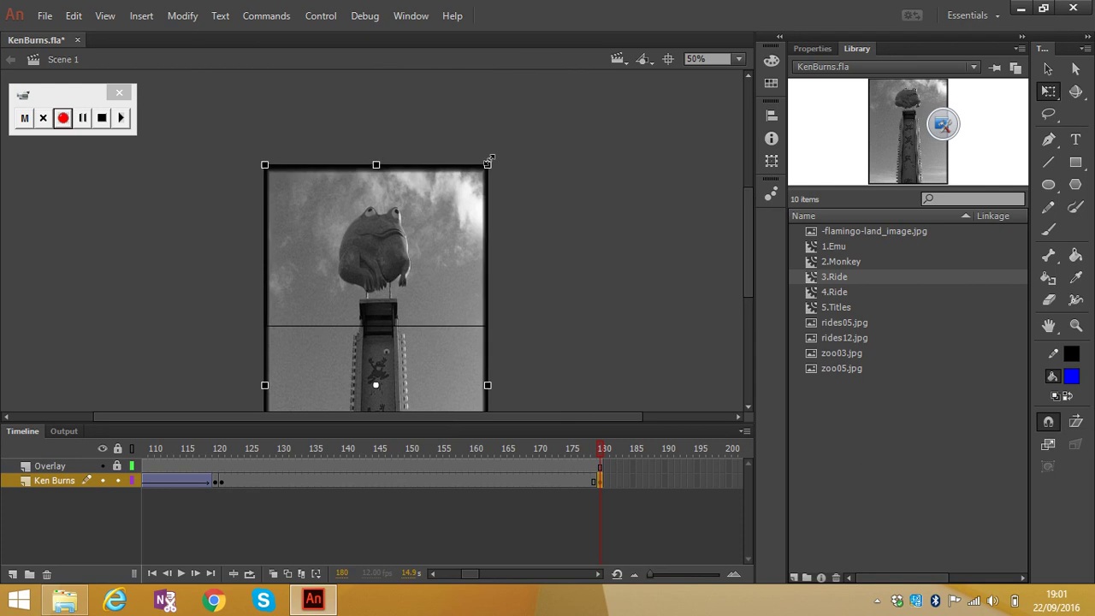
drag(265, 166, 142, 118)
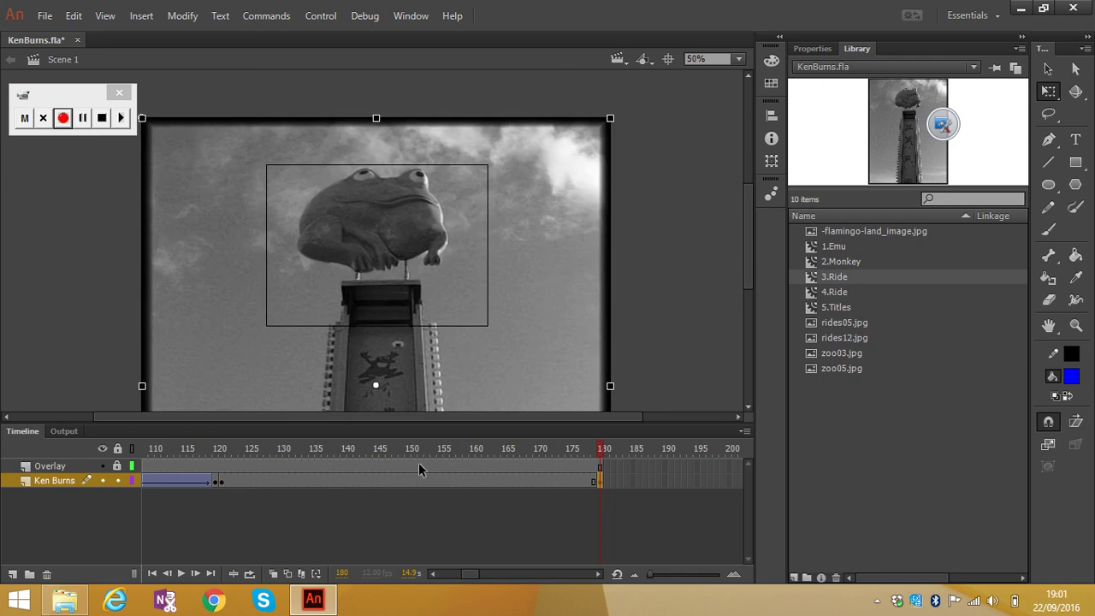
drag(367, 231, 368, 259)
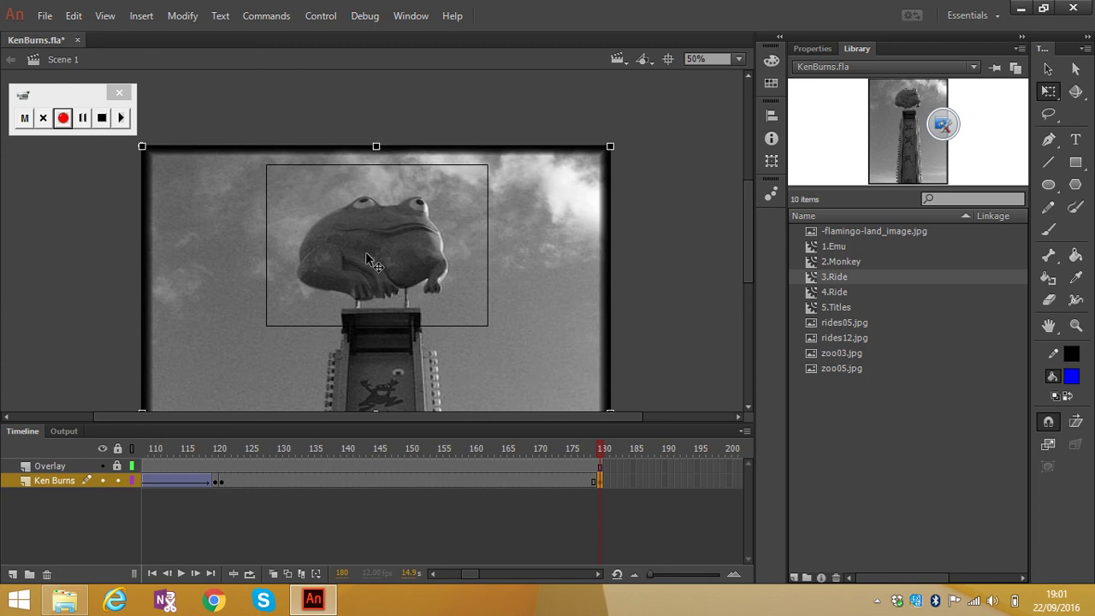
key(shift+Up)
key(shift+Up)
key(shift+Up)
key(shift+Up)
key(shift+Up)
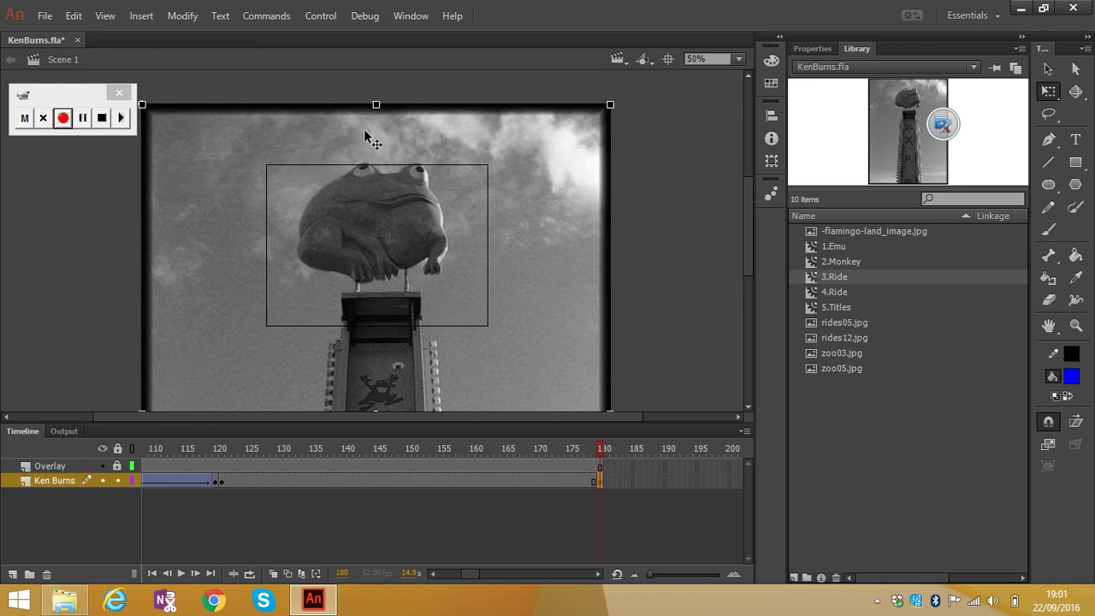
key(shift+Down)
key(shift+Down)
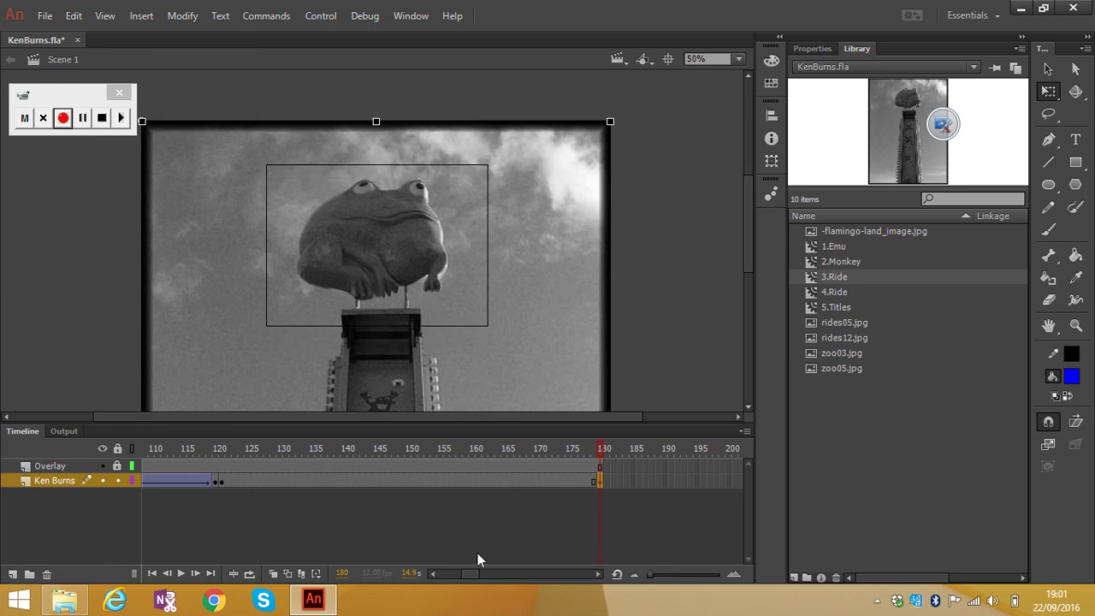
Step: Create a classic tween between frames 121 and 180 of the Ken Burns layer and scrub through to frame 180 to preview it
right_click(414, 482)
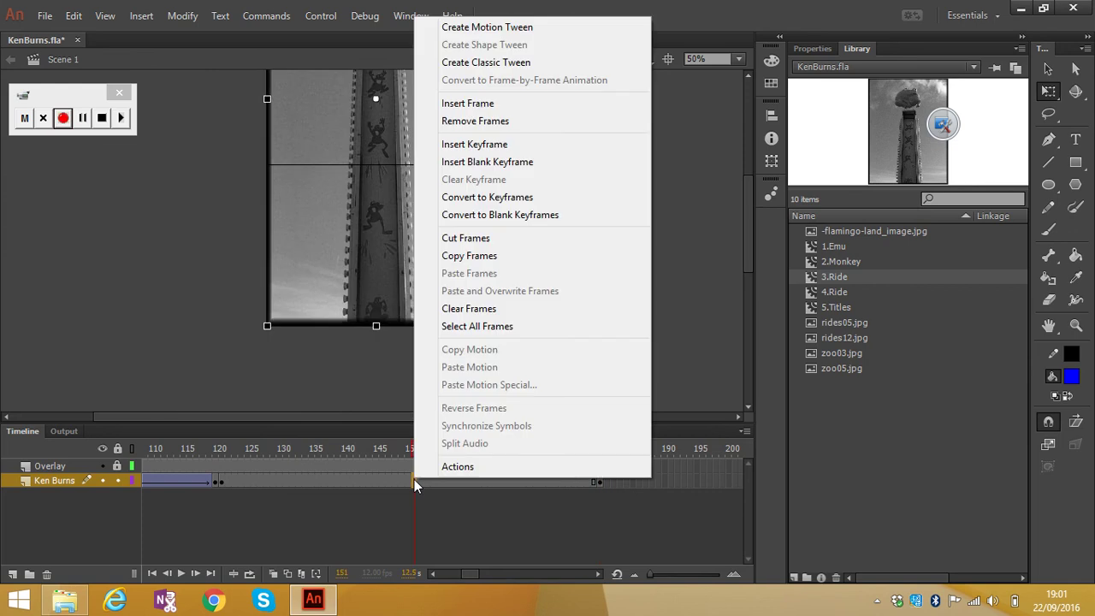
click(515, 63)
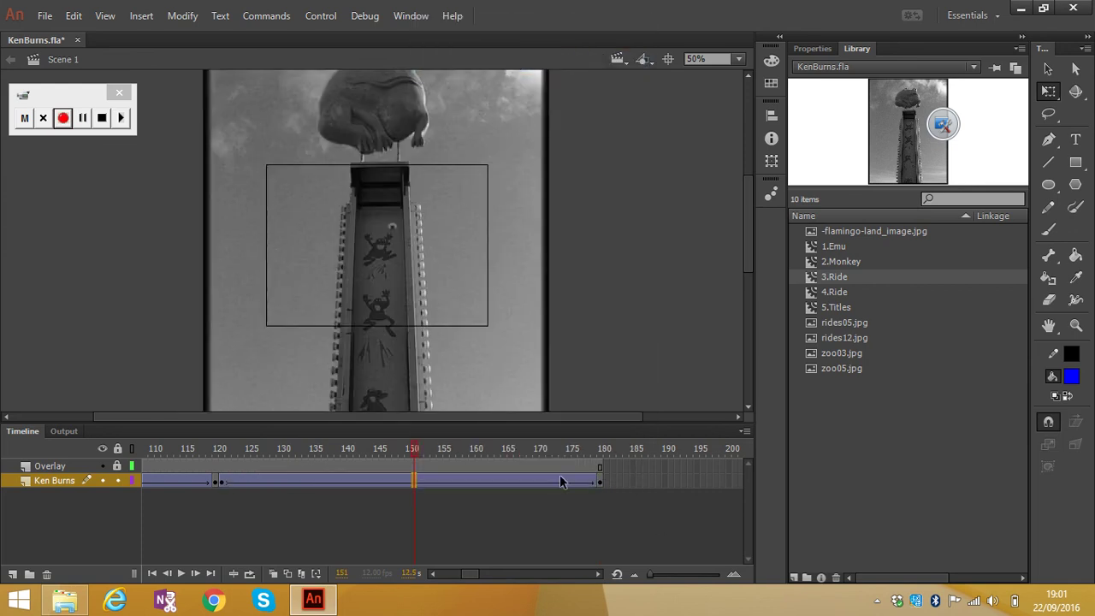
drag(415, 445, 608, 466)
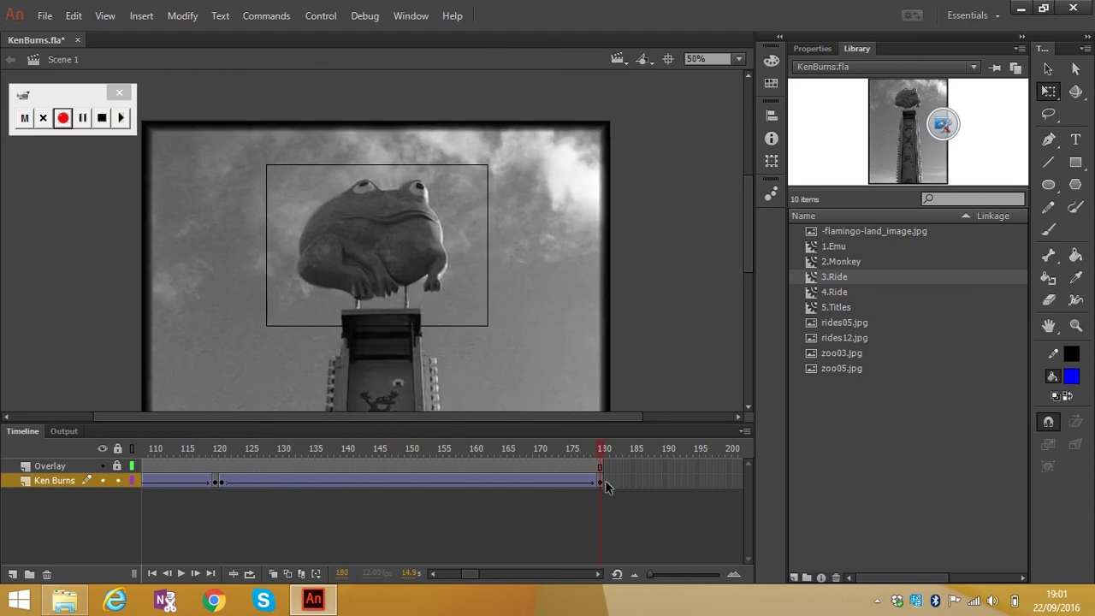
Step: Extend the Overlay layer to frame 220 by inserting a frame there
click(598, 574)
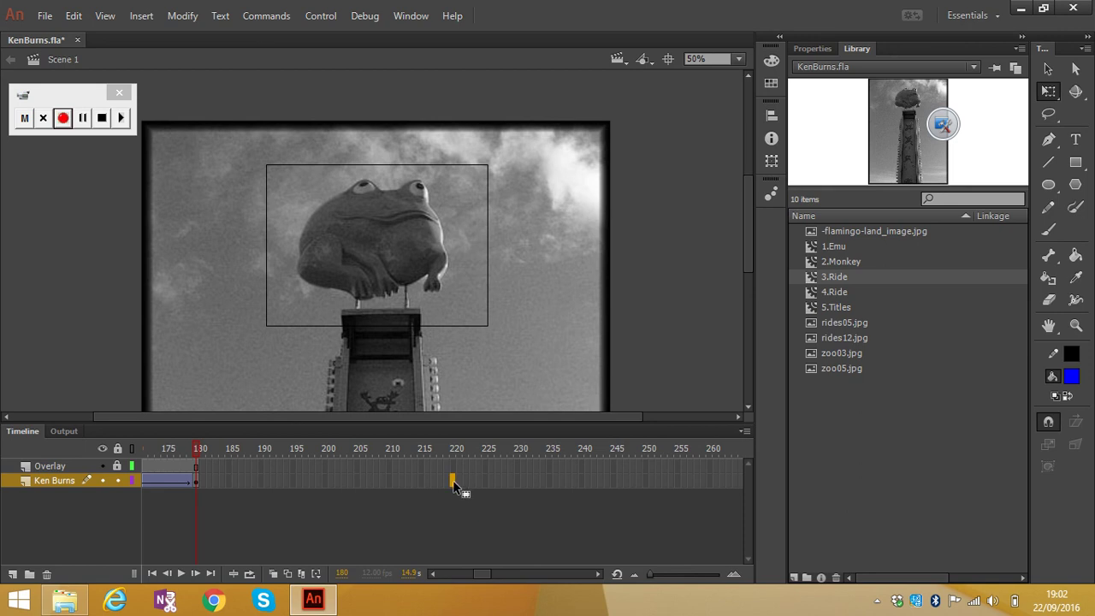
right_click(453, 465)
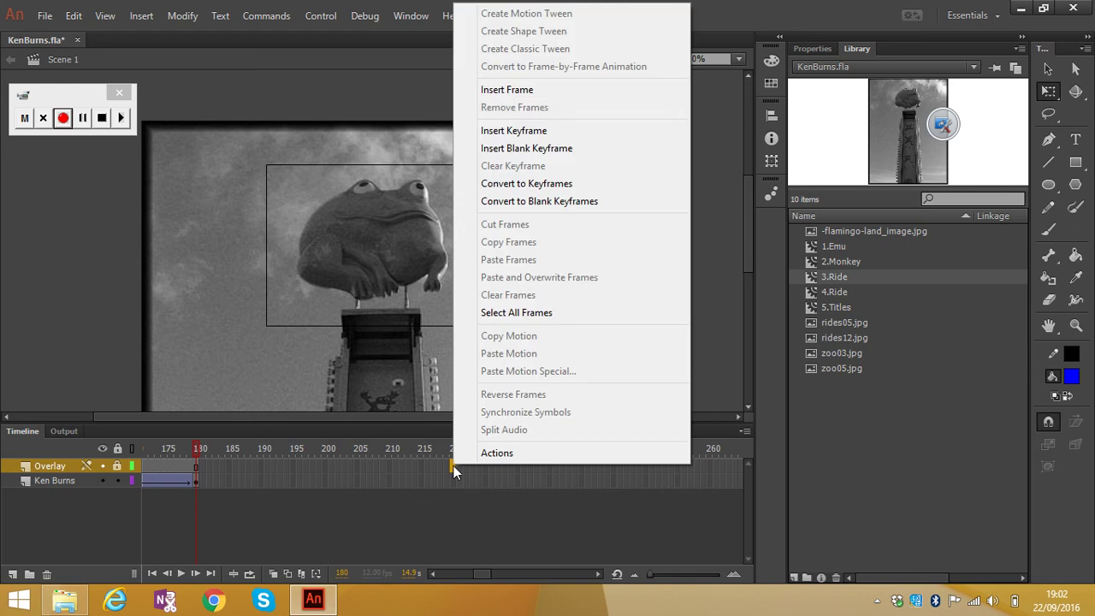
click(519, 94)
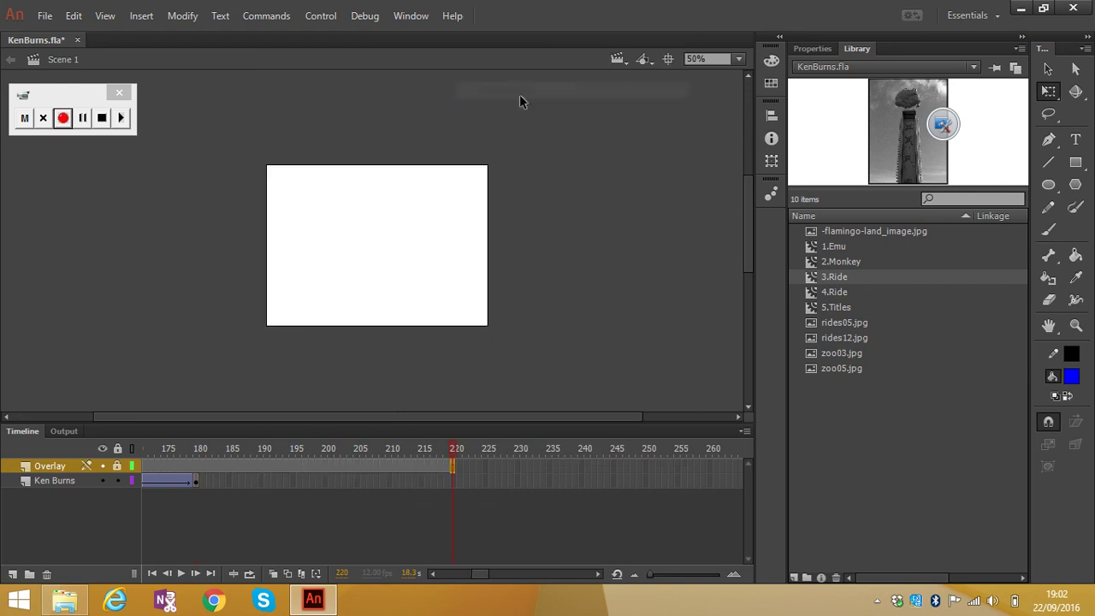
Step: Insert a blank keyframe at frame 181 of the Ken Burns layer and place the 2.Monkey symbol there, enlarged to cover the stage
right_click(201, 477)
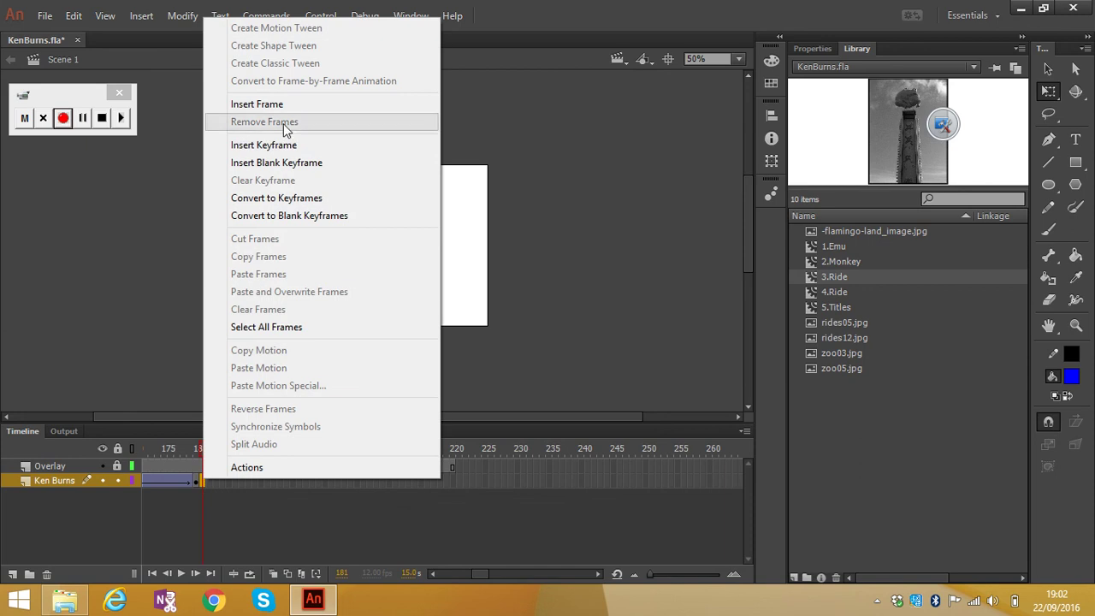
click(283, 163)
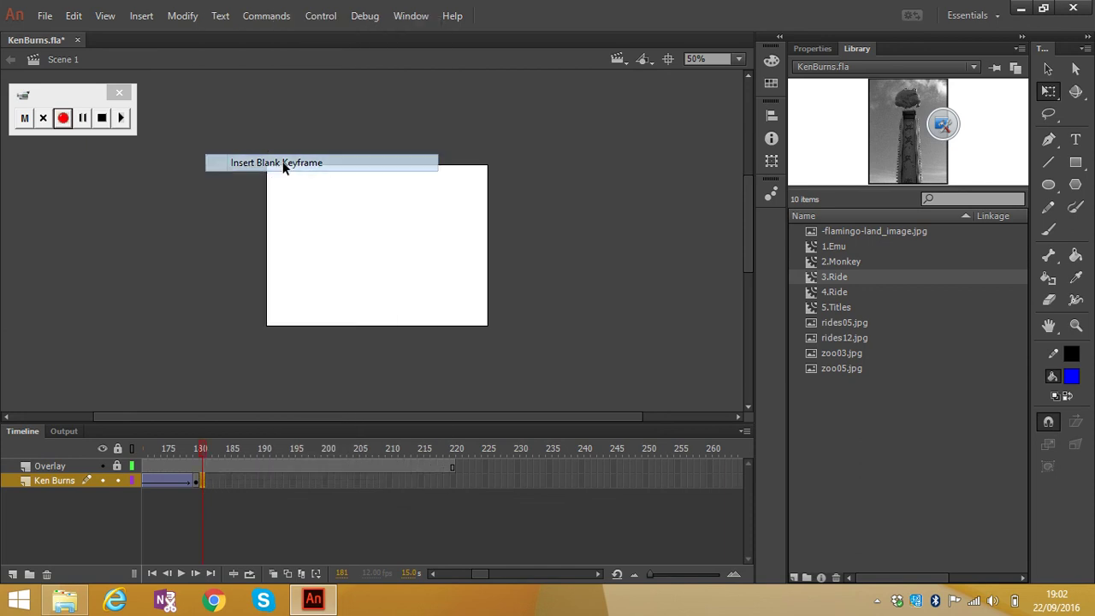
click(834, 263)
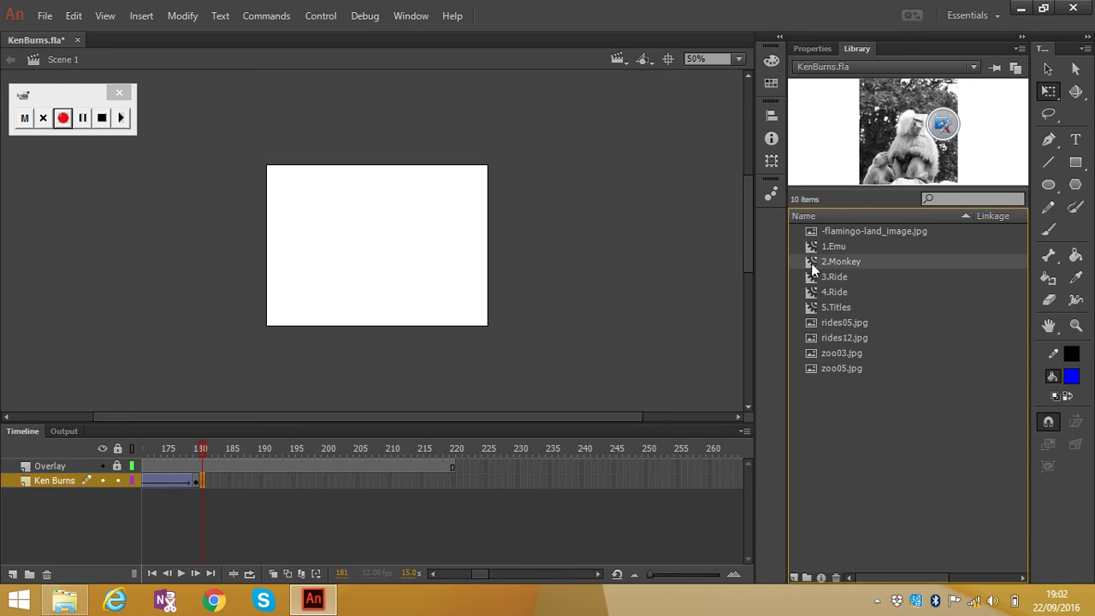
drag(320, 282, 390, 267)
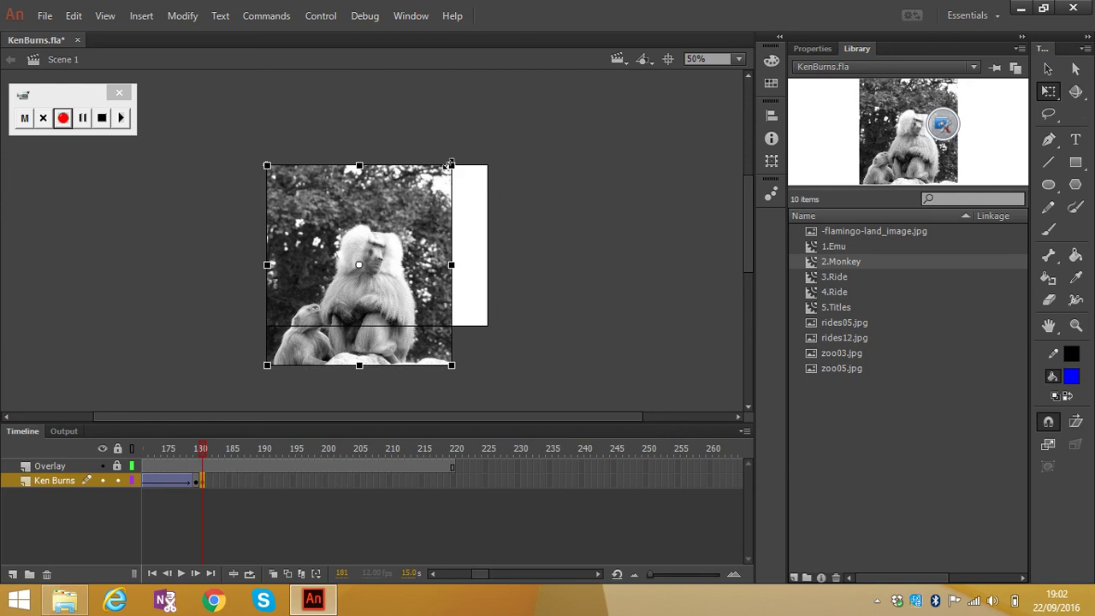
drag(450, 164, 582, 100)
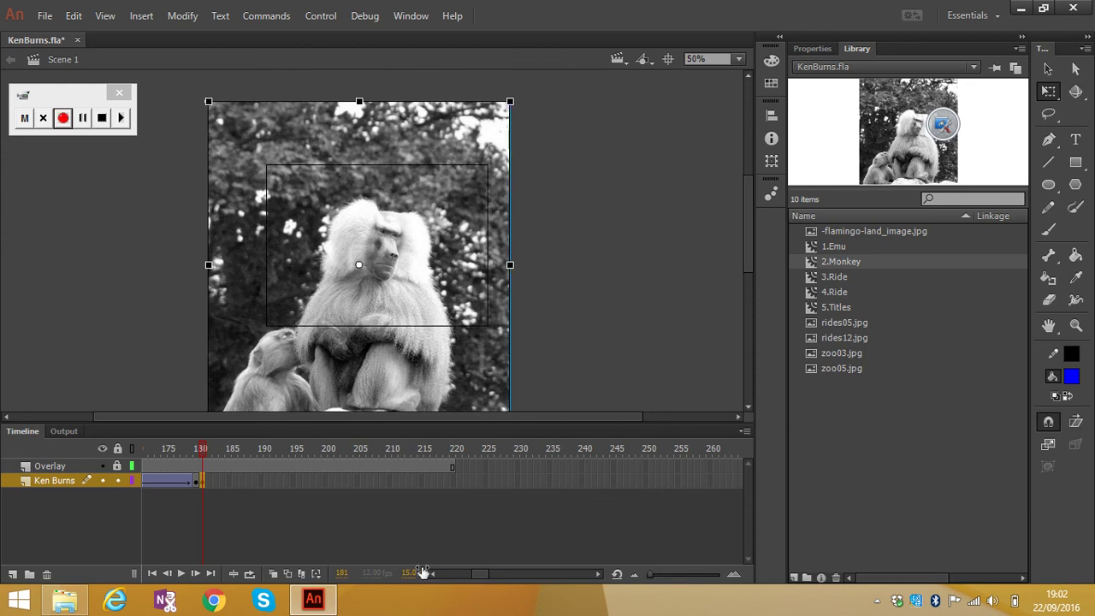
Step: Insert a keyframe at frame 220 of the Ken Burns layer and enlarge and reposition the monkey picture there to frame the young monkey
click(453, 482)
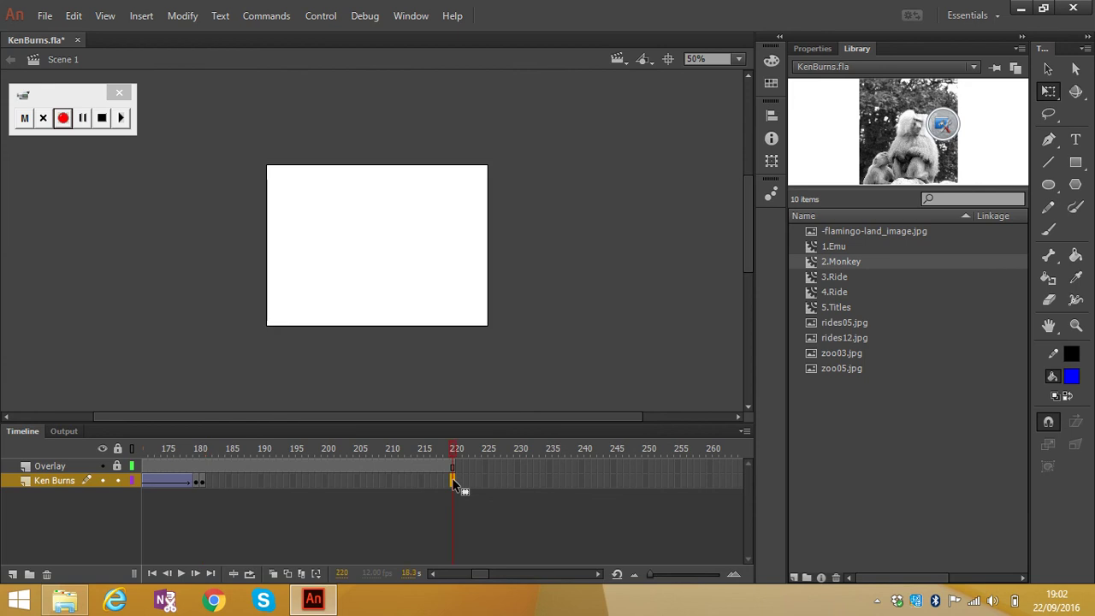
right_click(453, 481)
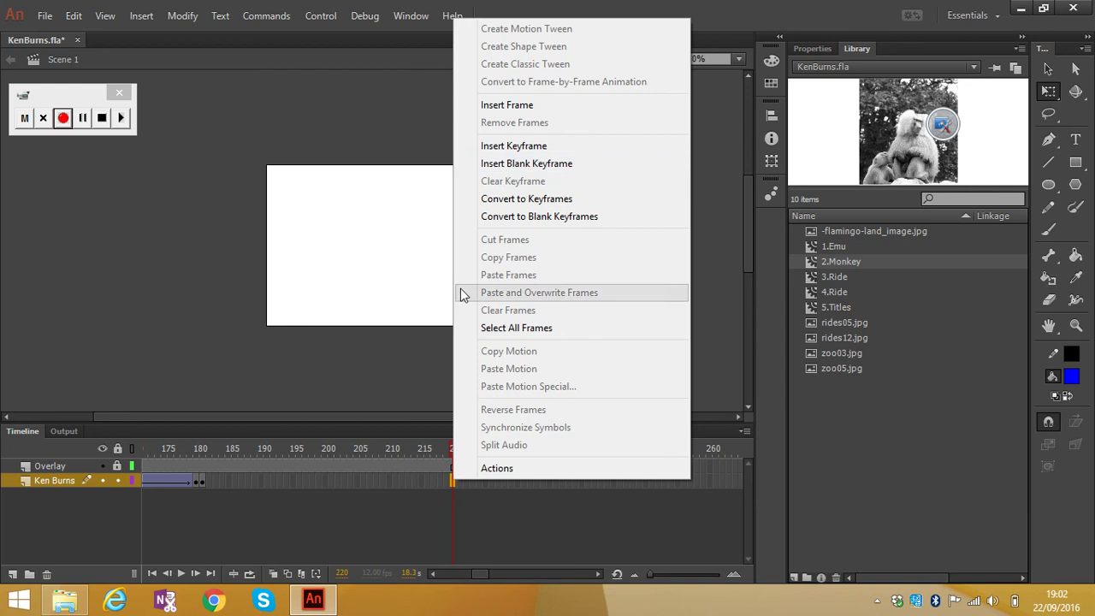
click(516, 152)
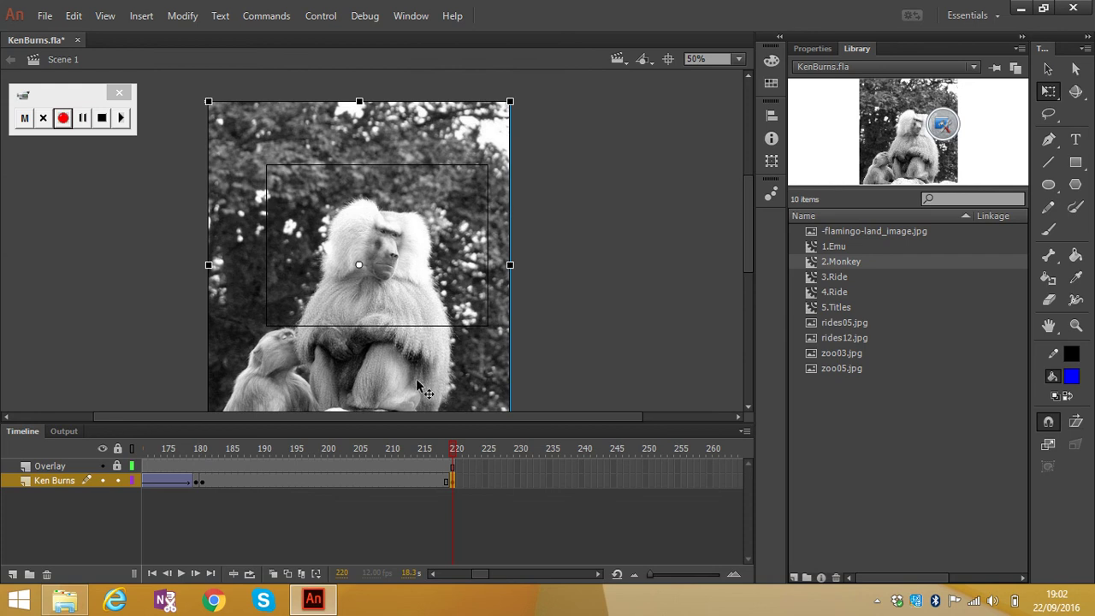
drag(418, 385, 419, 279)
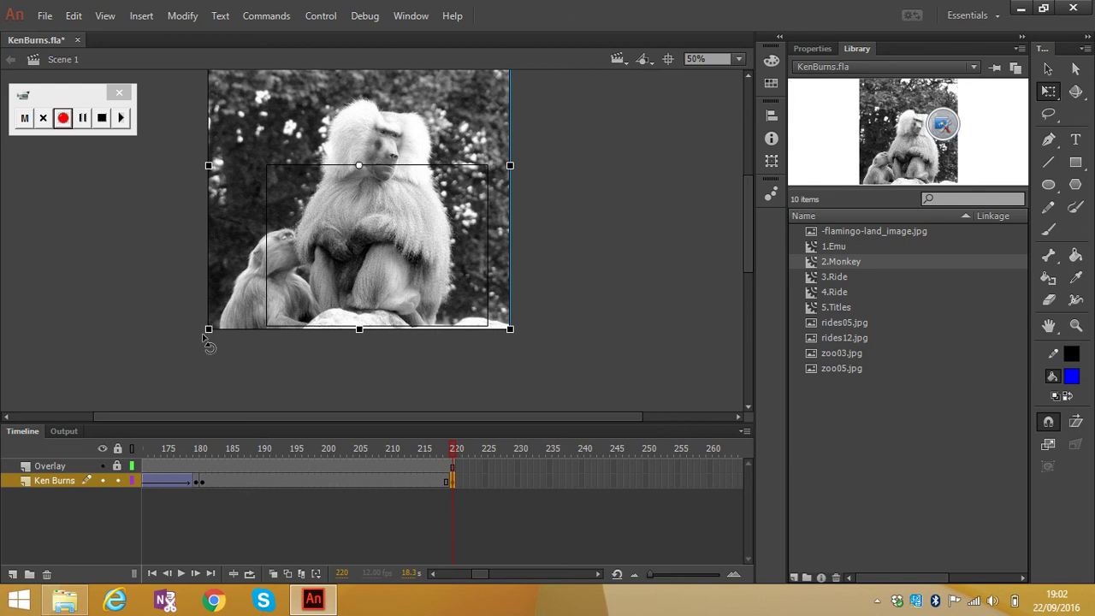
drag(209, 330, 275, 354)
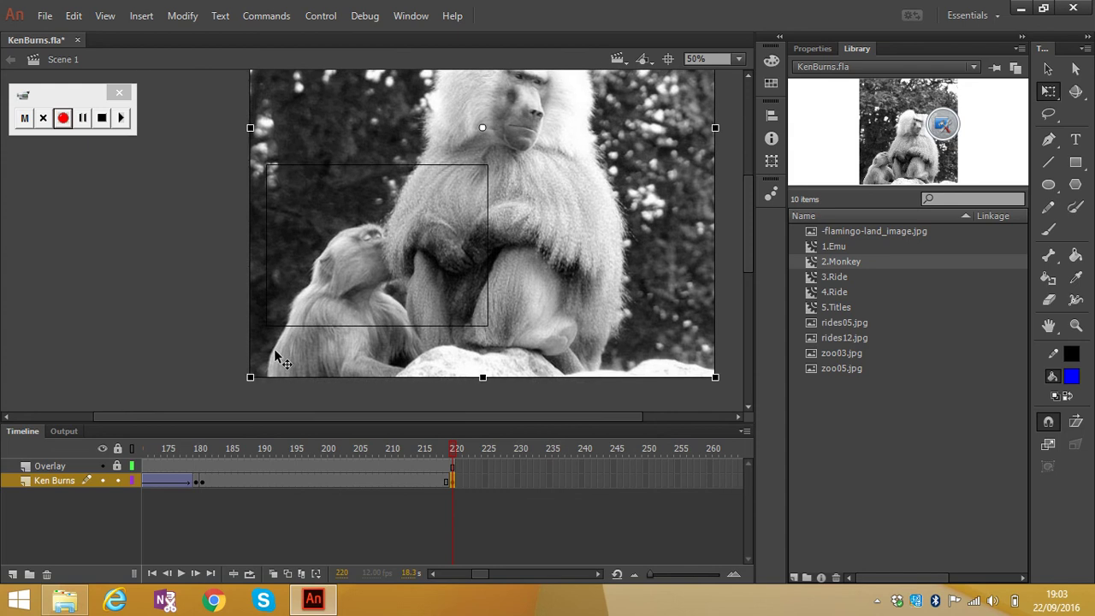
Step: Create a classic tween between frames 181 and 220 of the Ken Burns layer and scrub through to frame 220 to preview it
right_click(320, 481)
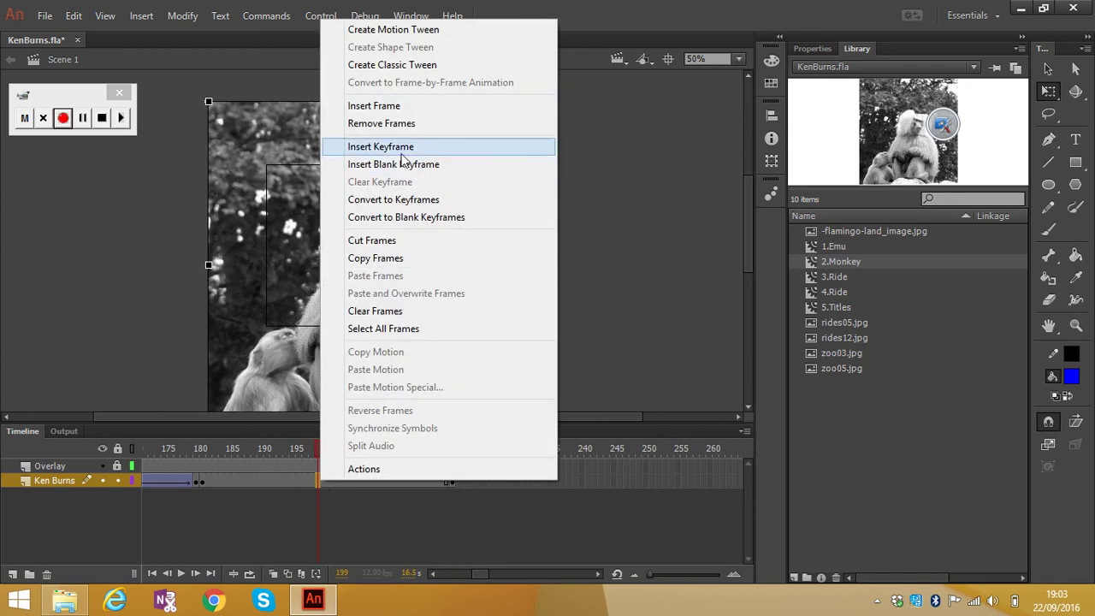
click(396, 65)
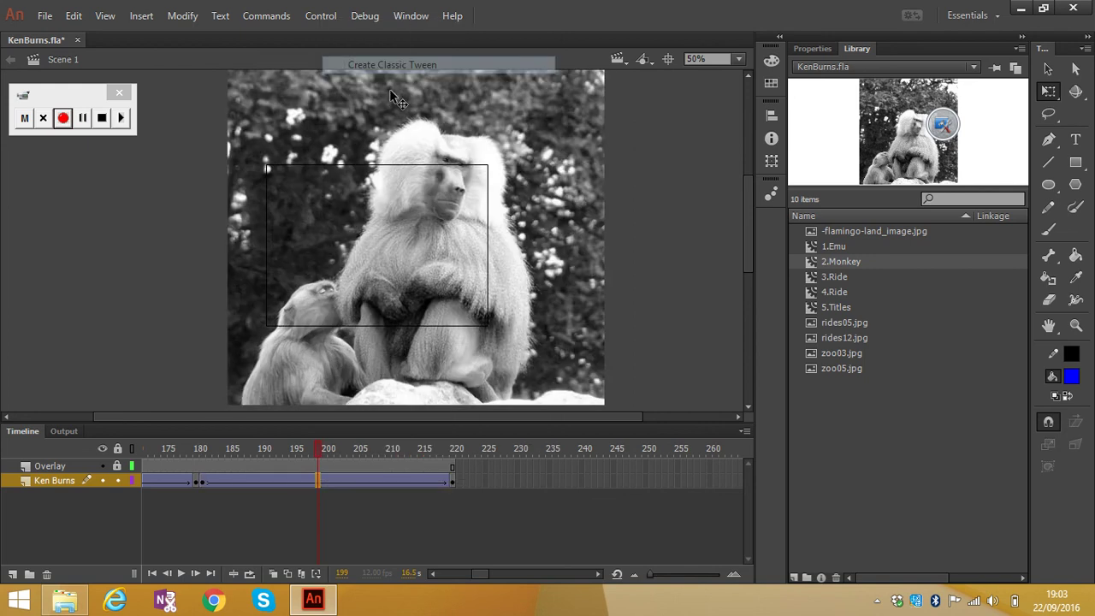
drag(313, 452, 518, 502)
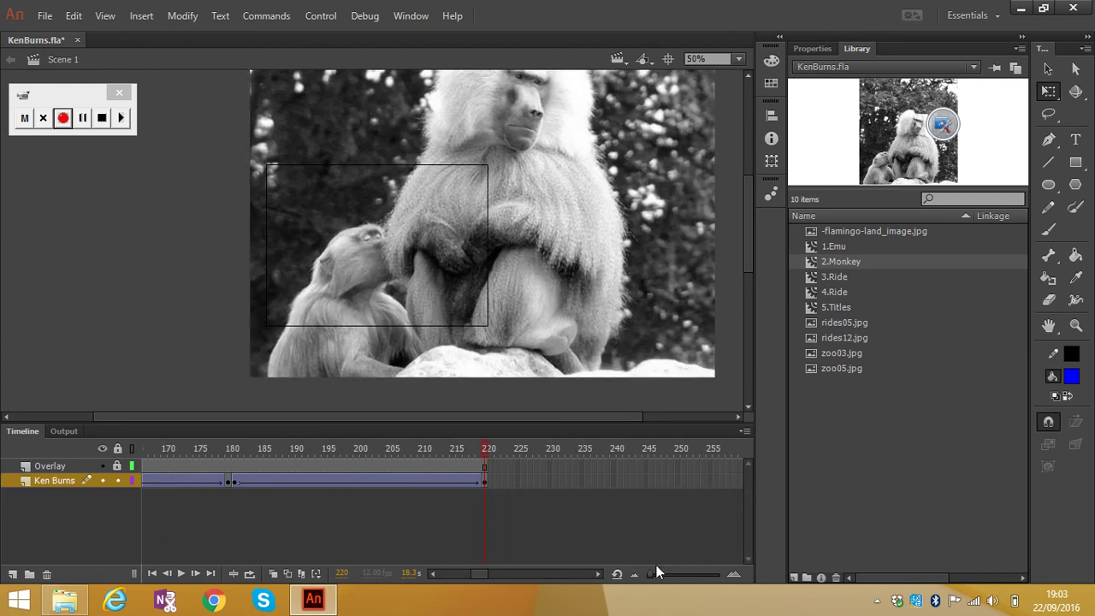
Step: Extend the Overlay layer to frame 280 by inserting a frame there
click(598, 574)
click(598, 574)
click(598, 574)
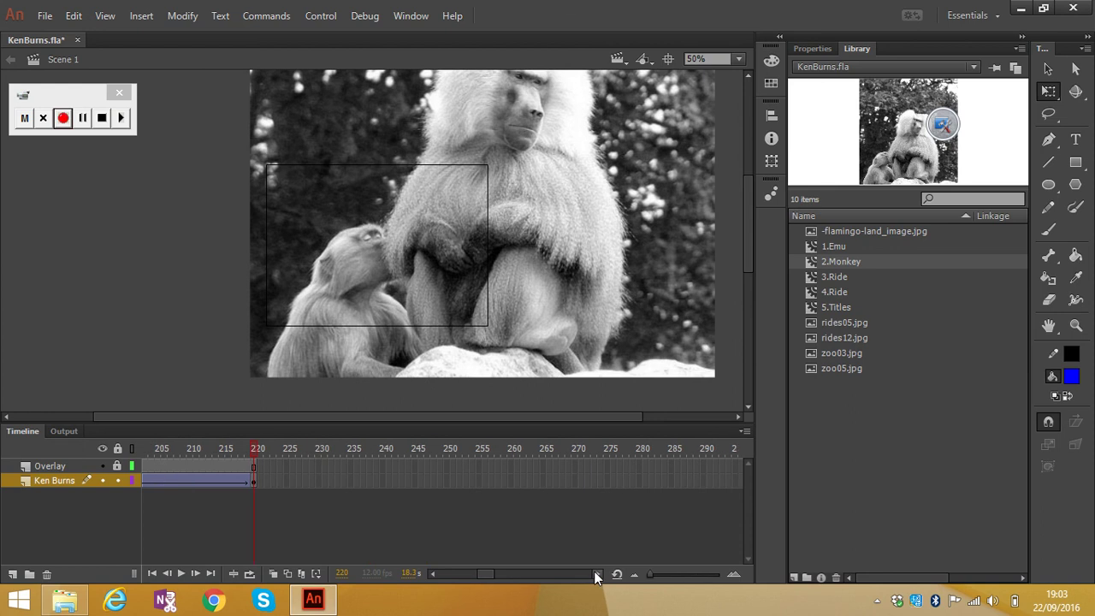
click(597, 573)
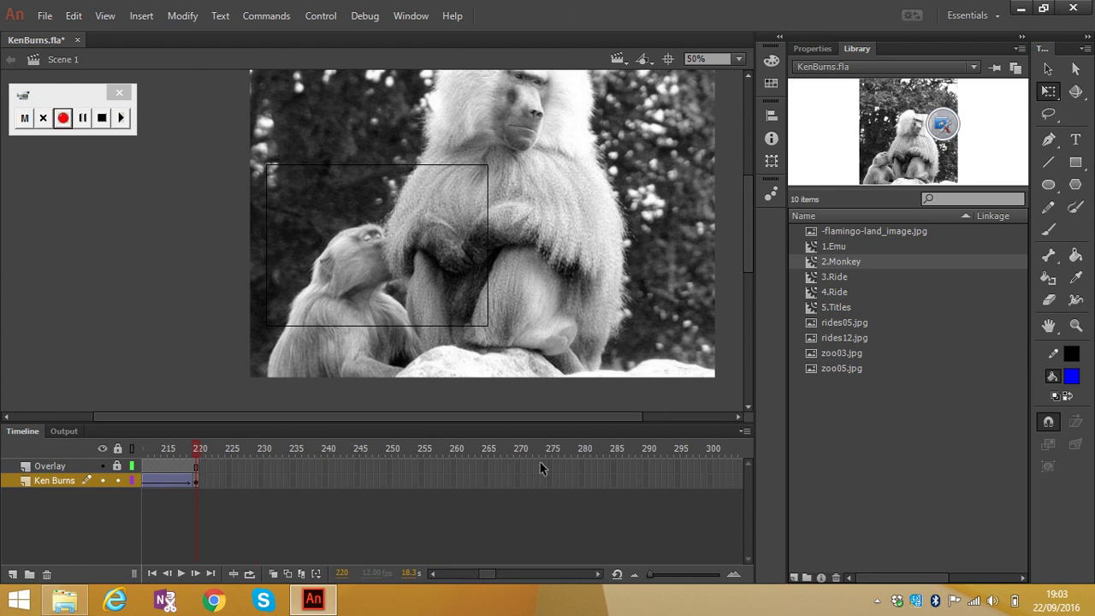
right_click(581, 465)
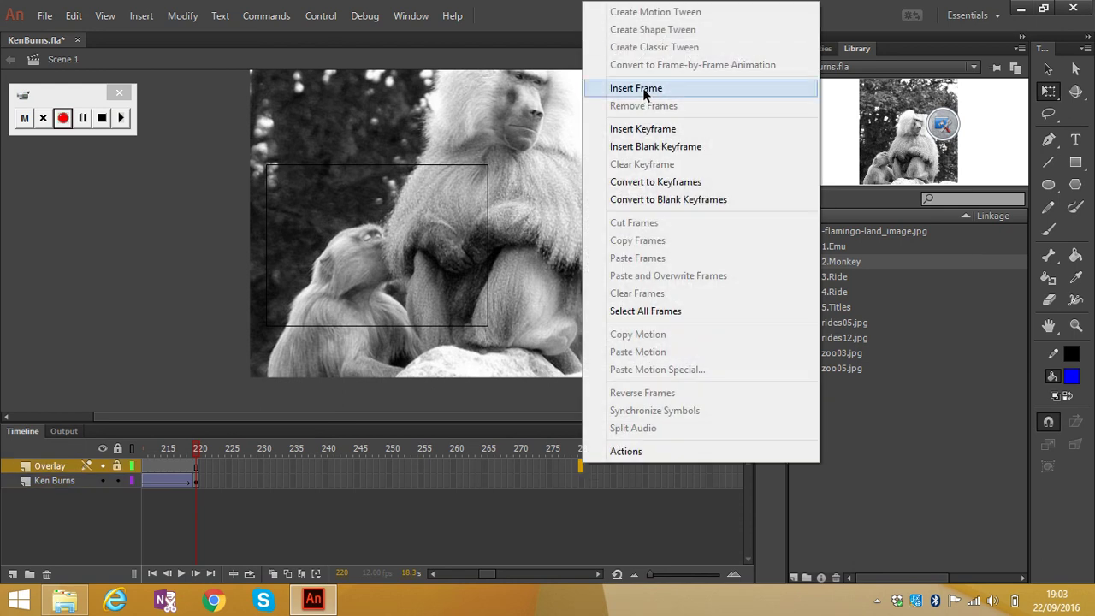
click(646, 89)
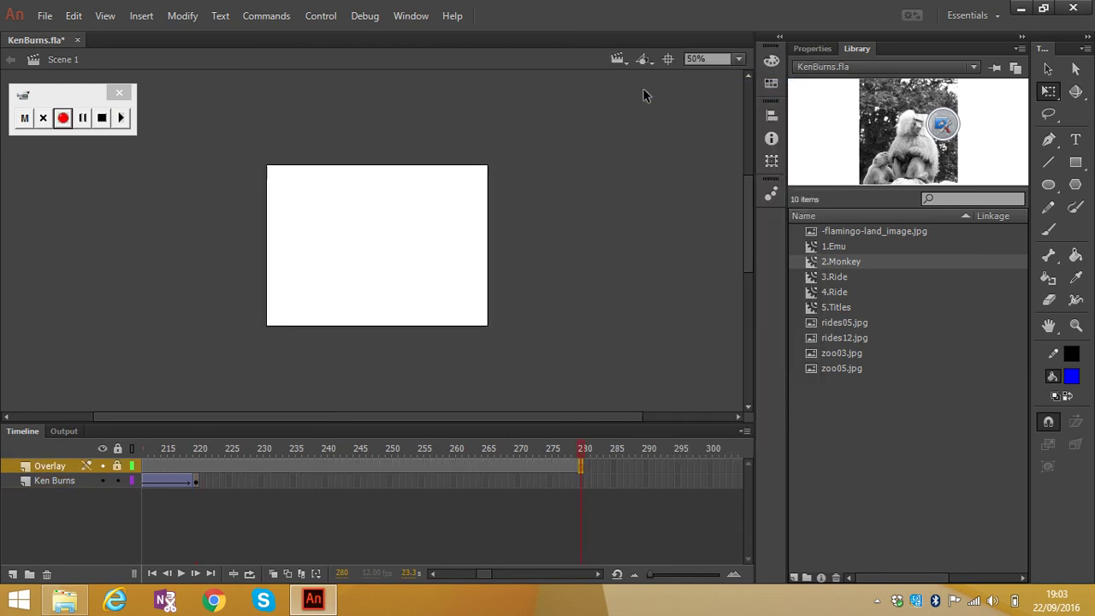
Step: Insert a blank keyframe at frame 221 of the Ken Burns layer and place the 4.Ride symbol there, enlarged with its lower-left corner filling the stage
click(202, 481)
right_click(203, 483)
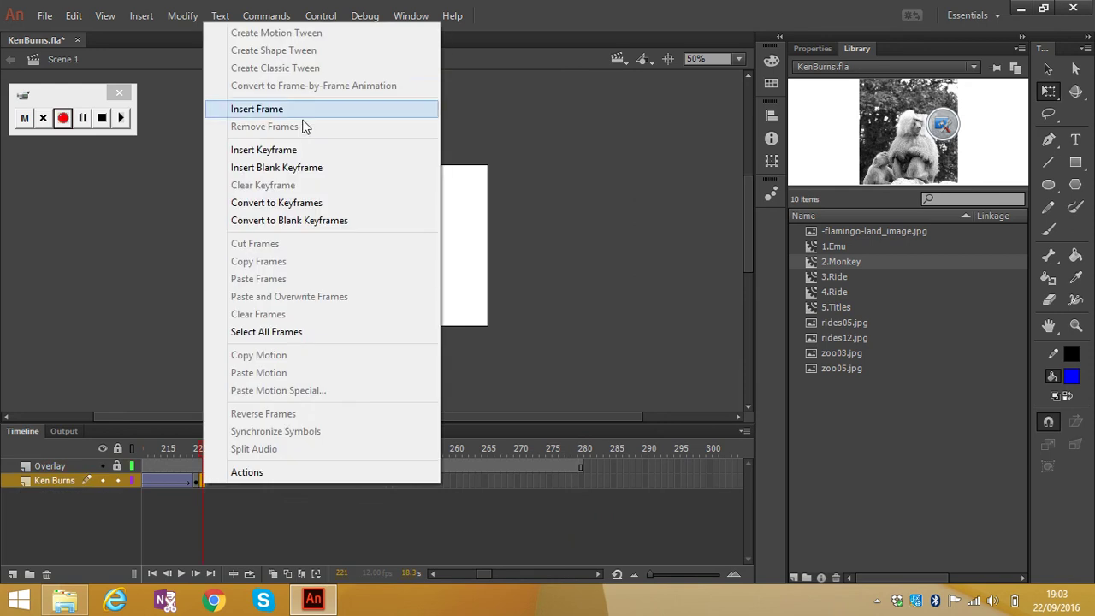
click(297, 168)
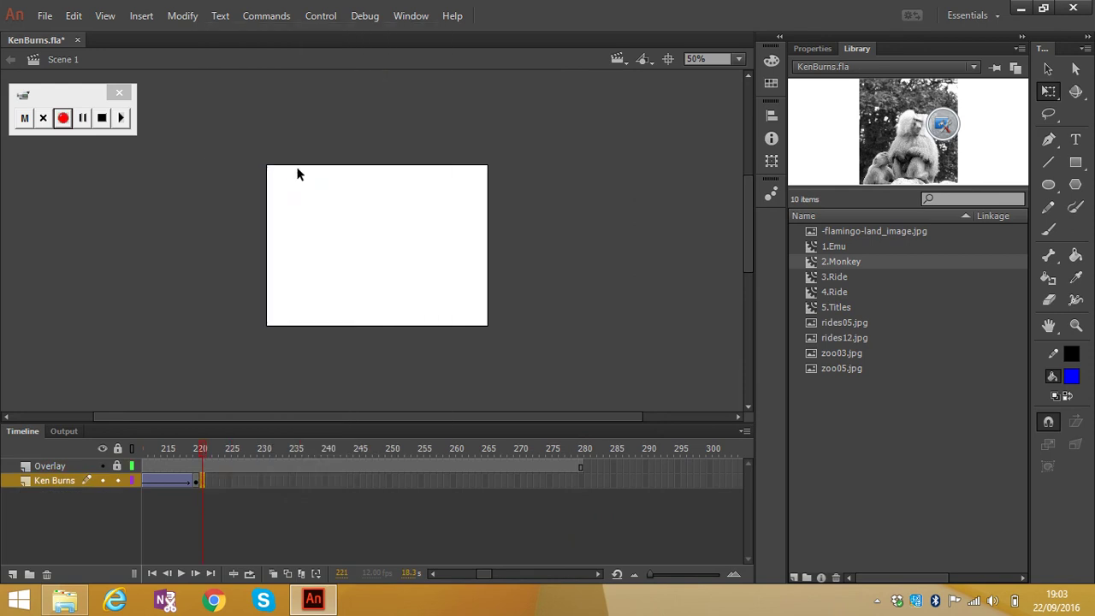
click(826, 292)
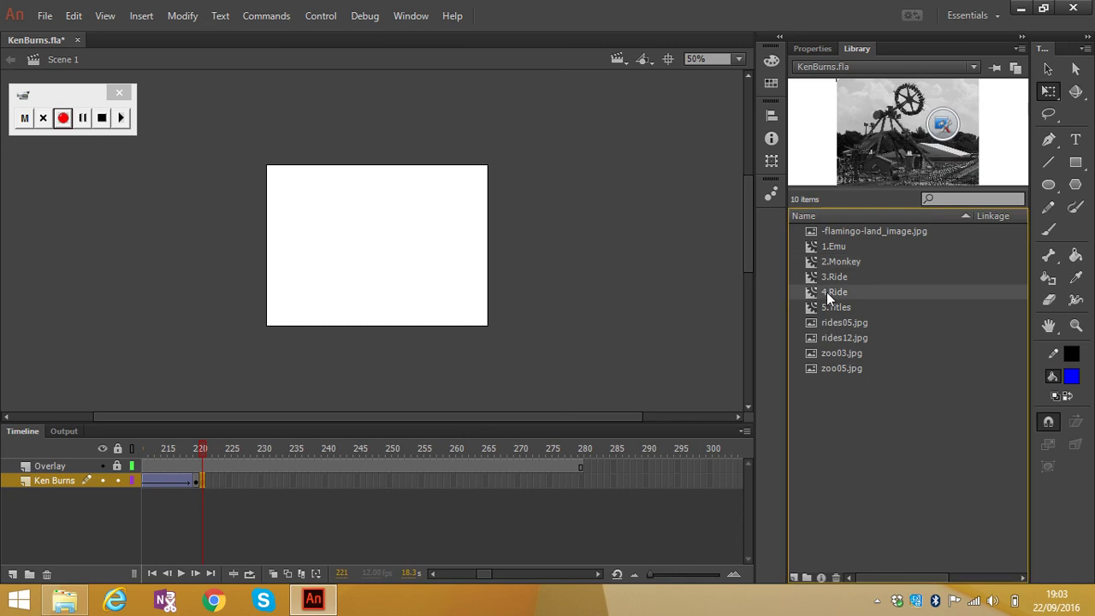
drag(608, 299, 525, 170)
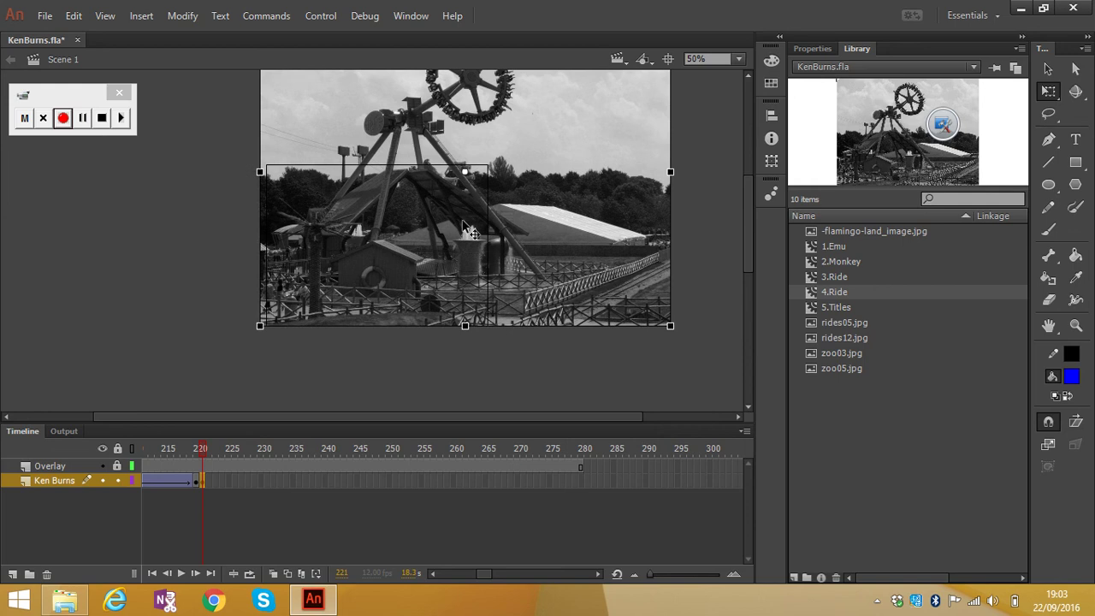
drag(260, 326, 186, 434)
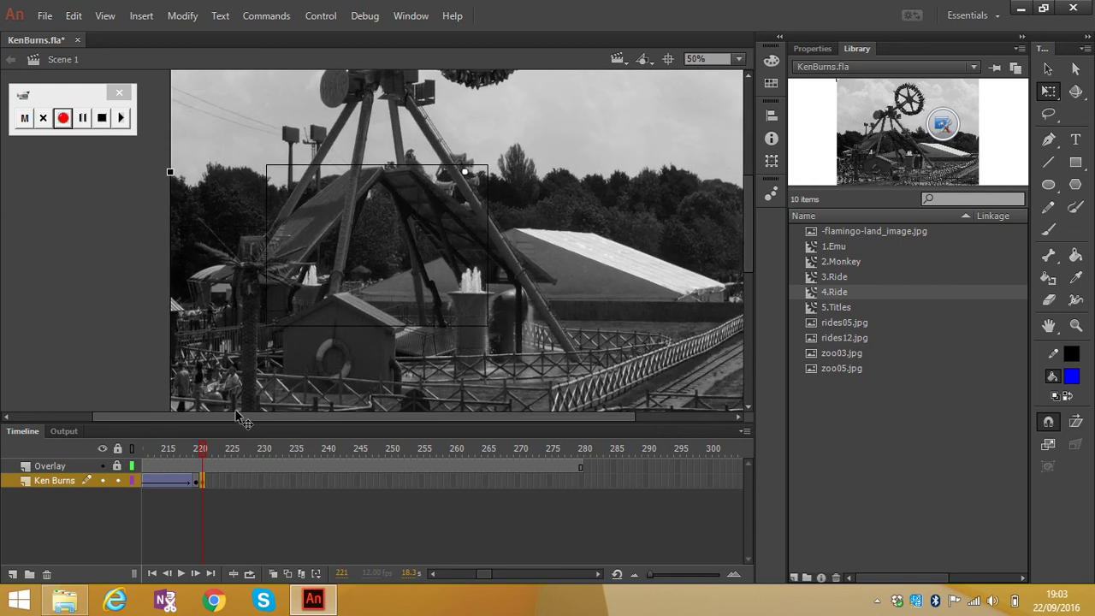
drag(315, 385, 414, 263)
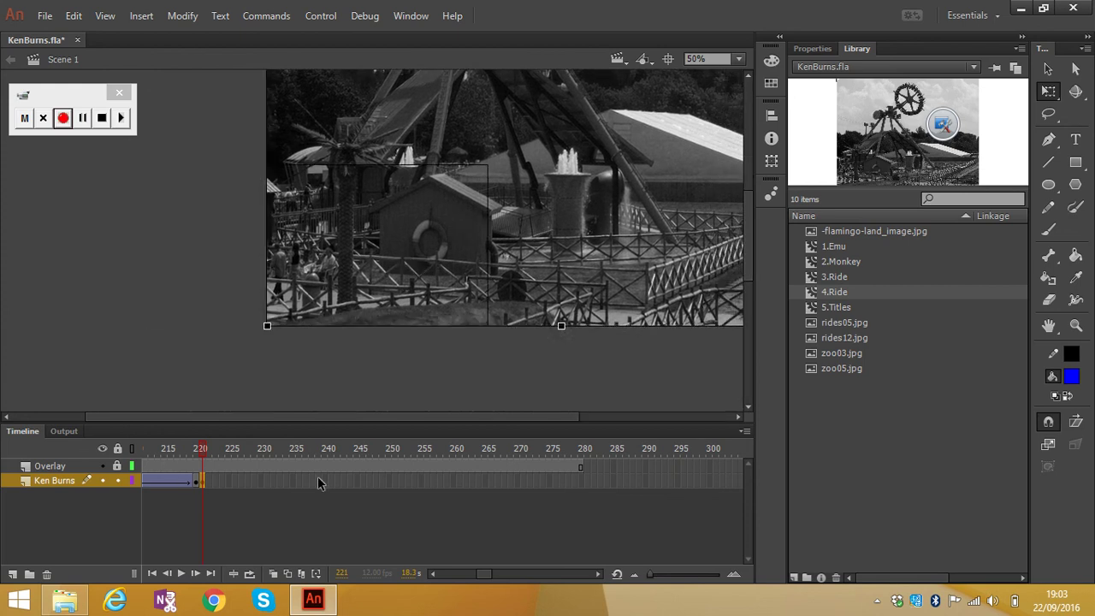
Step: Insert a keyframe at frame 280 of the Ken Burns layer and move and slightly shrink the ride picture there to frame the wheel
click(581, 482)
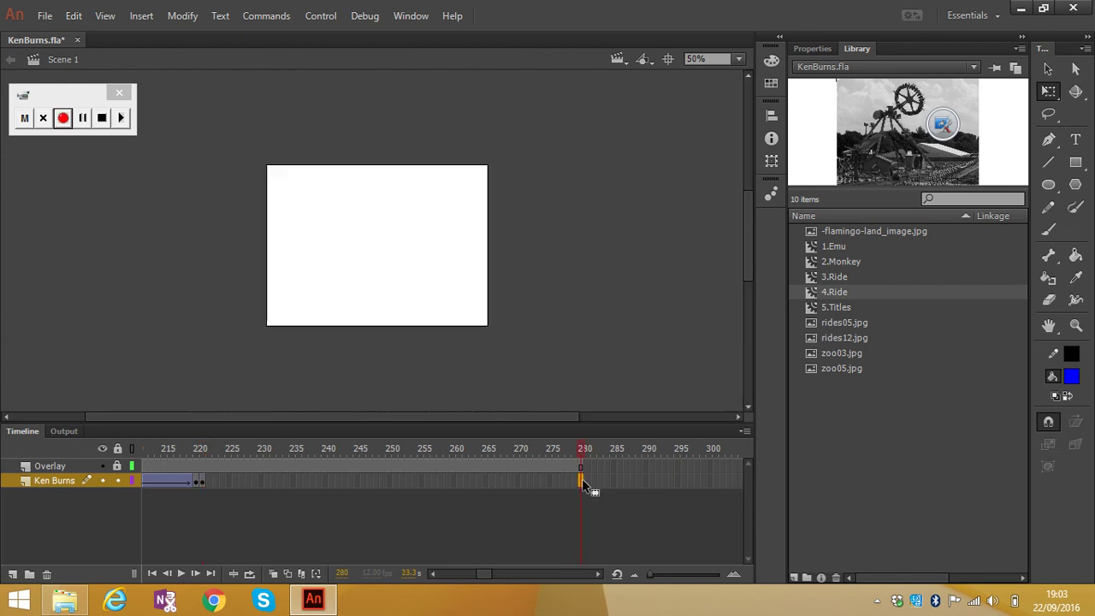
right_click(582, 480)
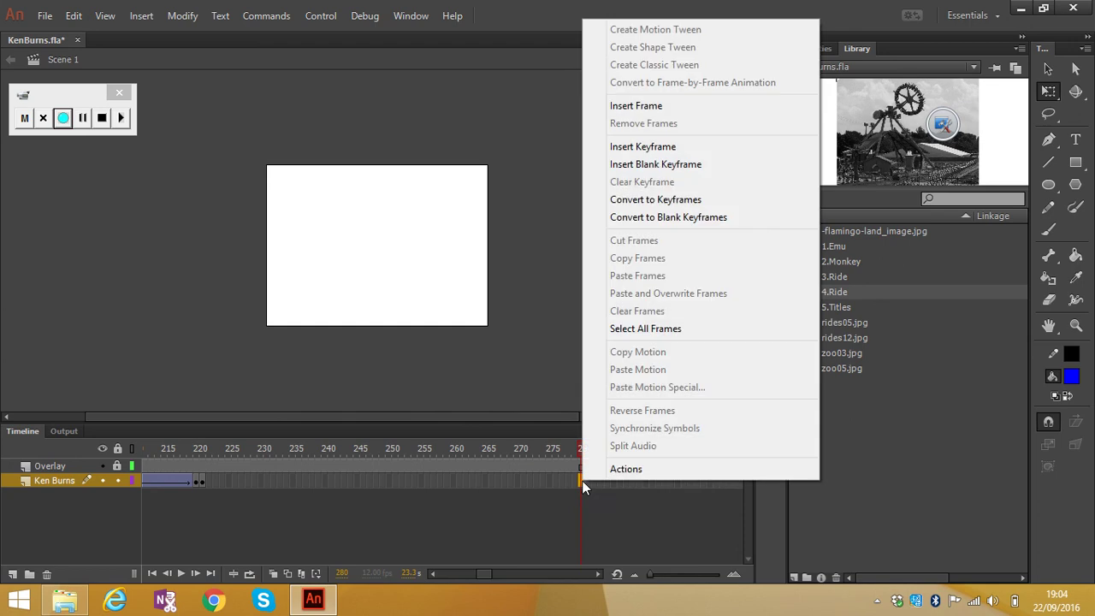
click(629, 150)
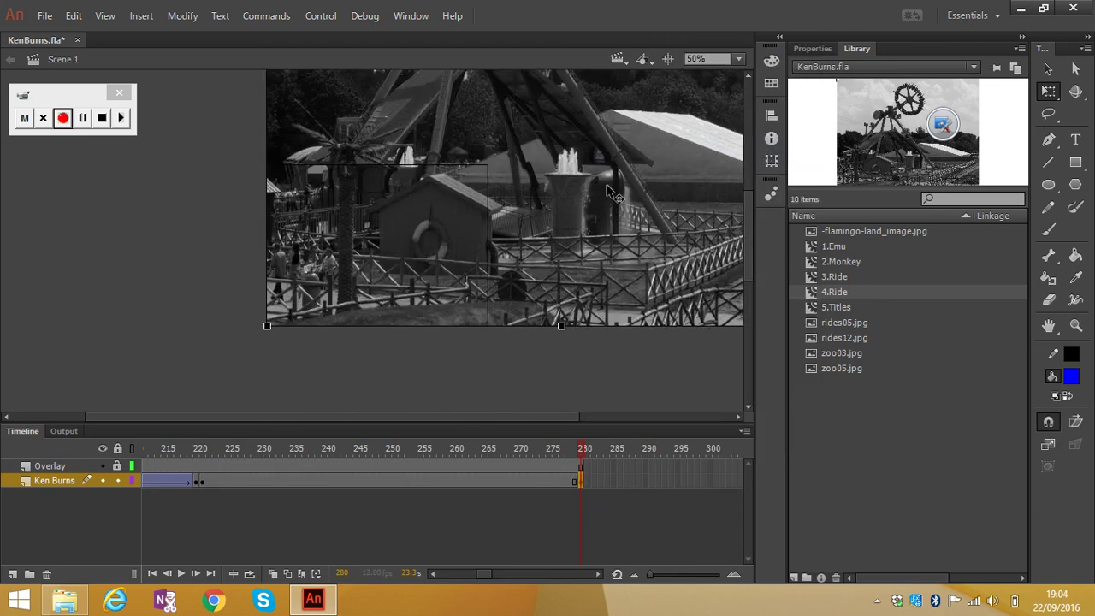
drag(588, 224, 464, 536)
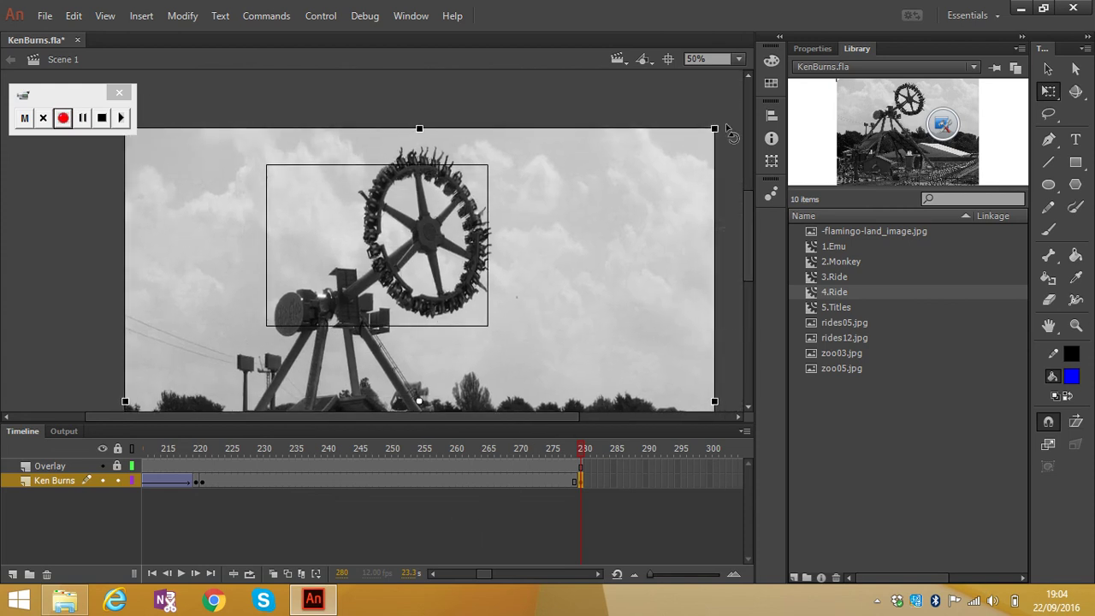
drag(714, 128, 694, 145)
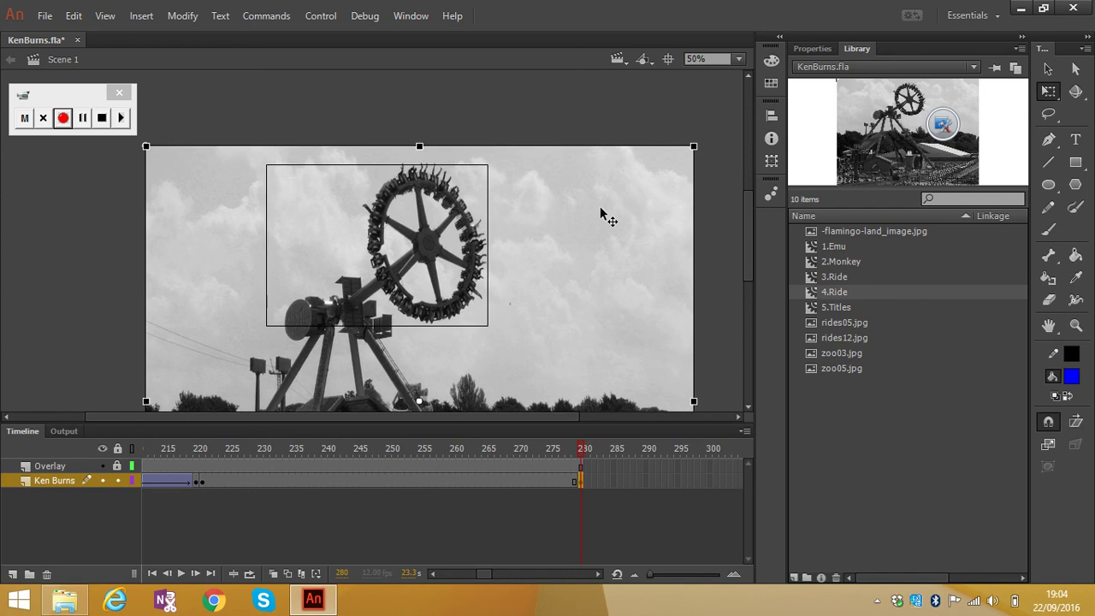
drag(601, 215, 549, 205)
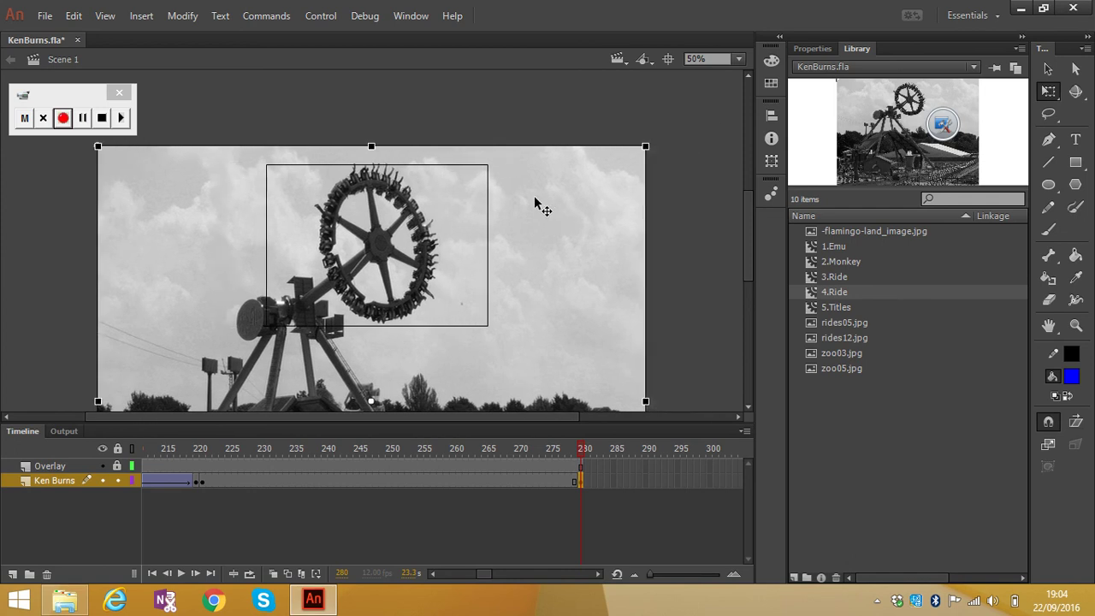
Step: Create a classic tween between frames 221 and 280 of the Ken Burns layer and set its rotation to CW, one turn
click(356, 480)
right_click(356, 481)
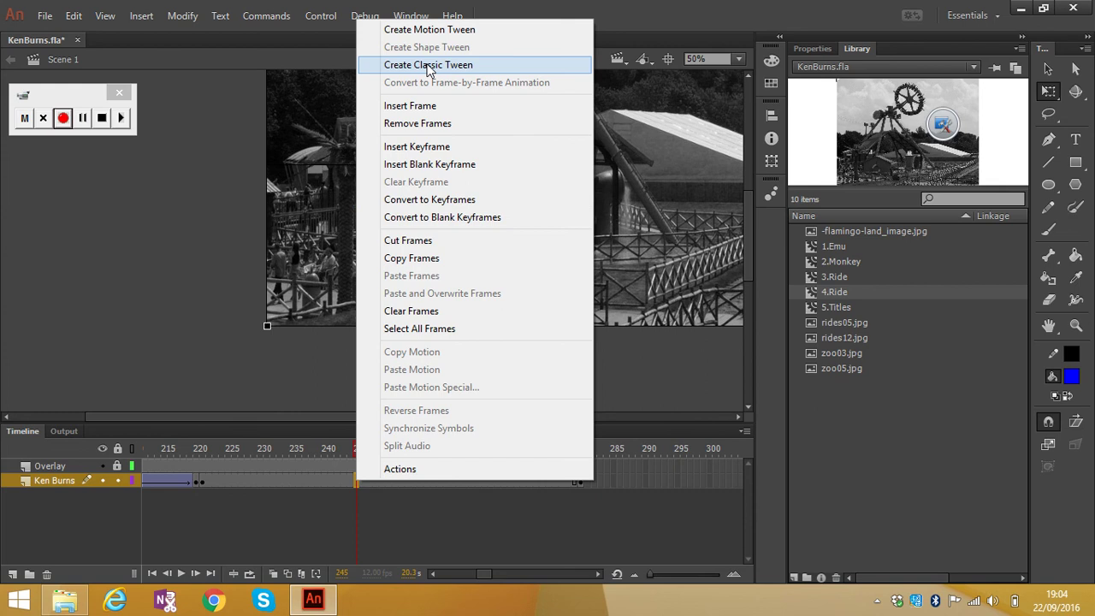
click(428, 65)
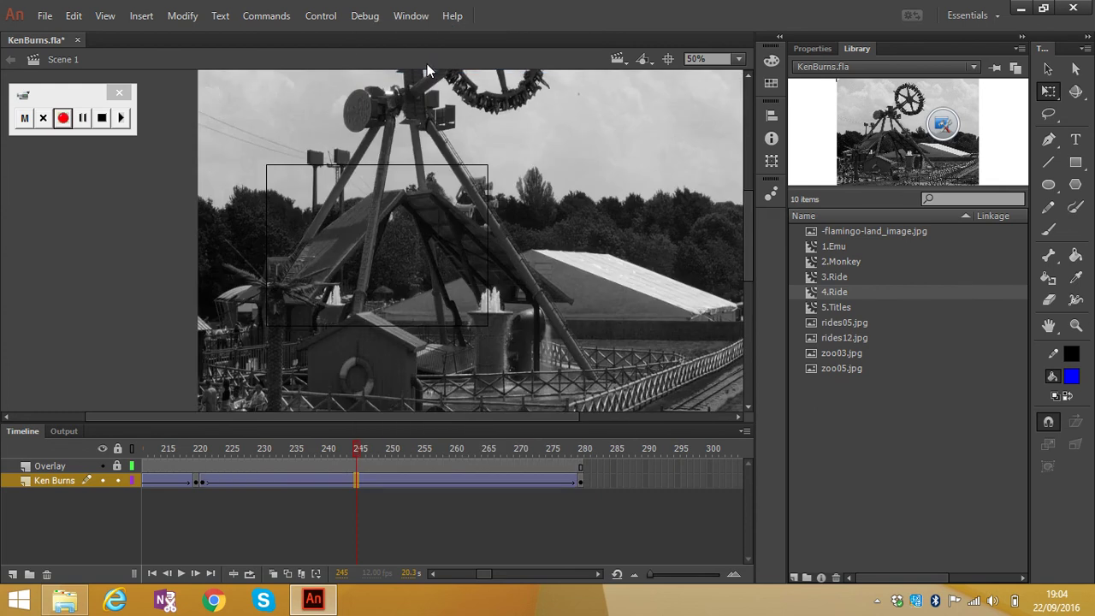
click(808, 47)
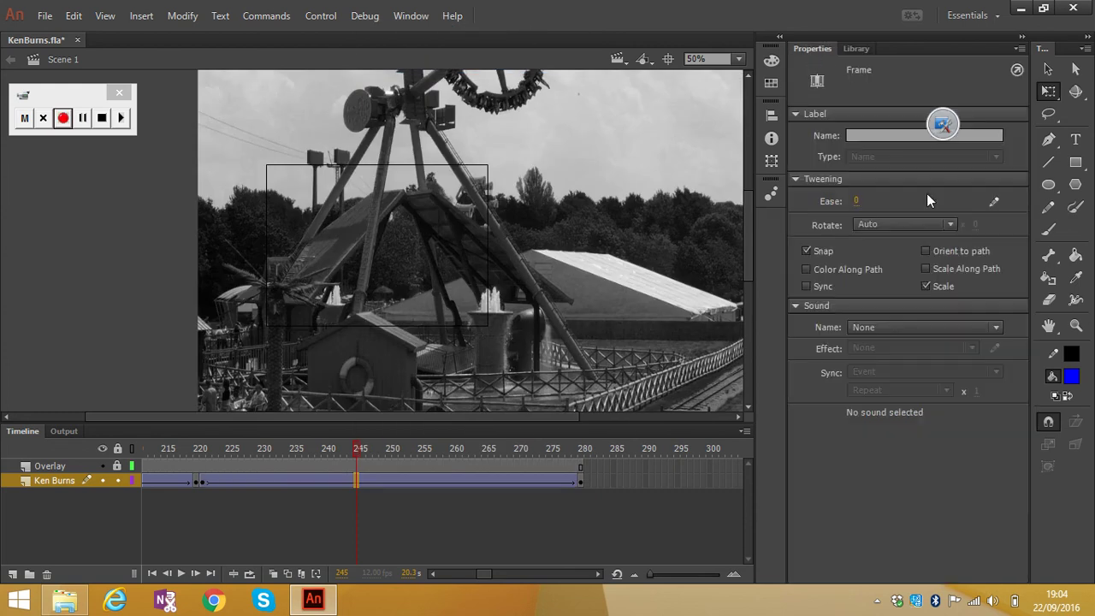
click(945, 229)
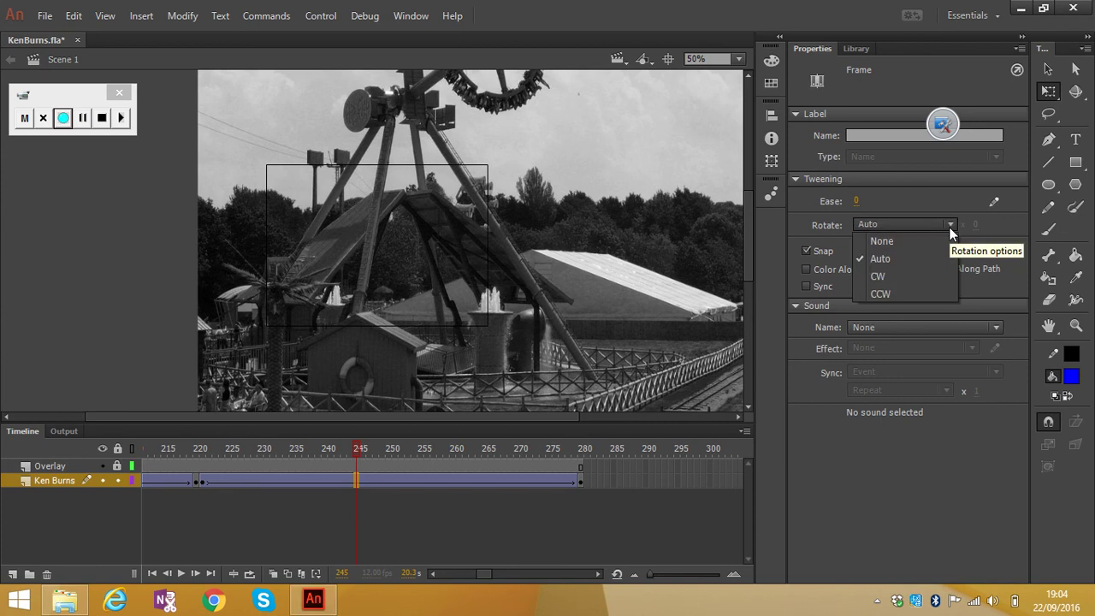
click(900, 270)
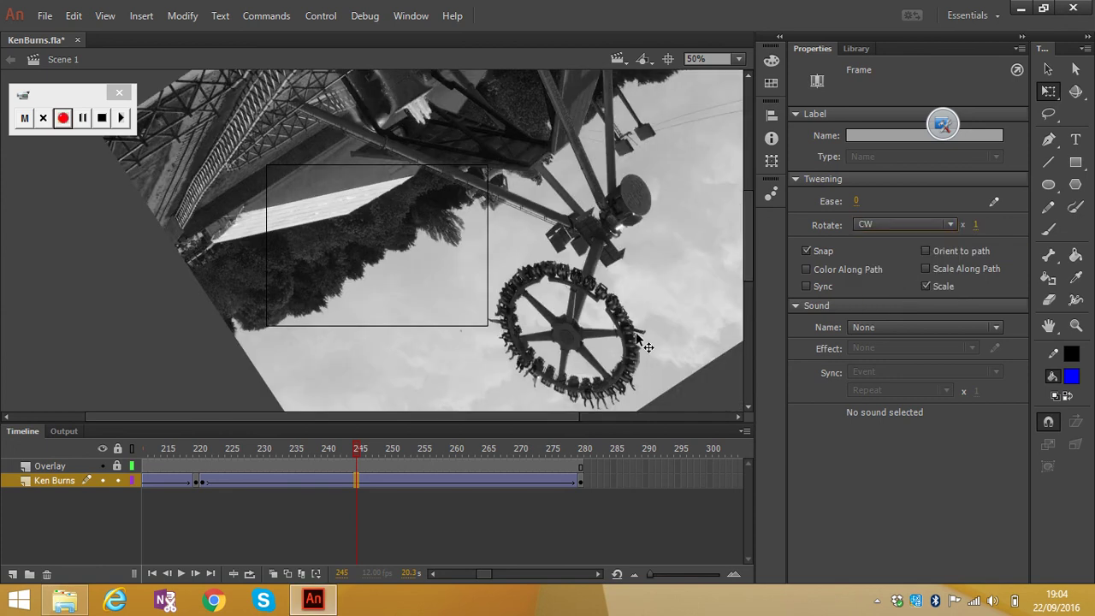
Step: Reposition and enlarge the rotated ride picture at frame 245 to cover the stage, and scrub through to frame 280 to preview the motion
drag(647, 346, 442, 248)
drag(356, 453, 204, 451)
drag(229, 447, 360, 446)
click(337, 372)
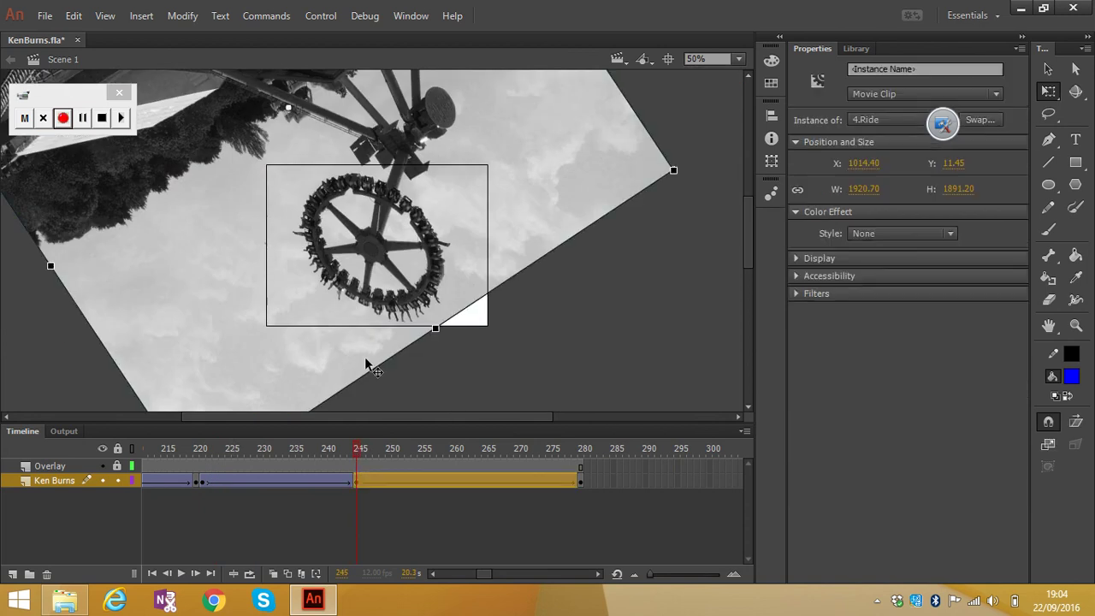
drag(434, 330, 424, 350)
drag(352, 449, 580, 462)
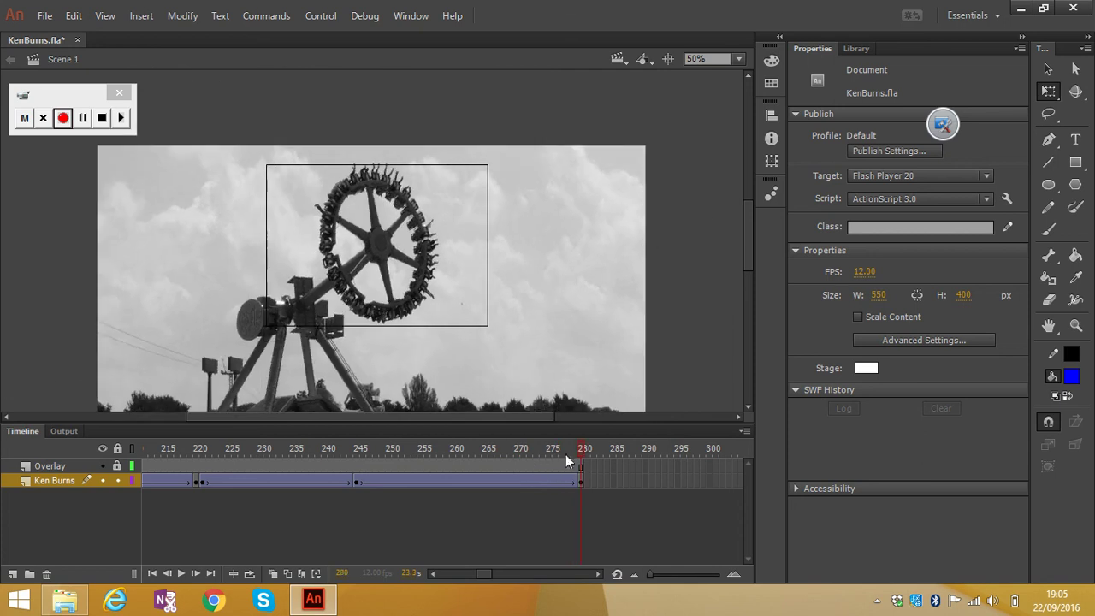